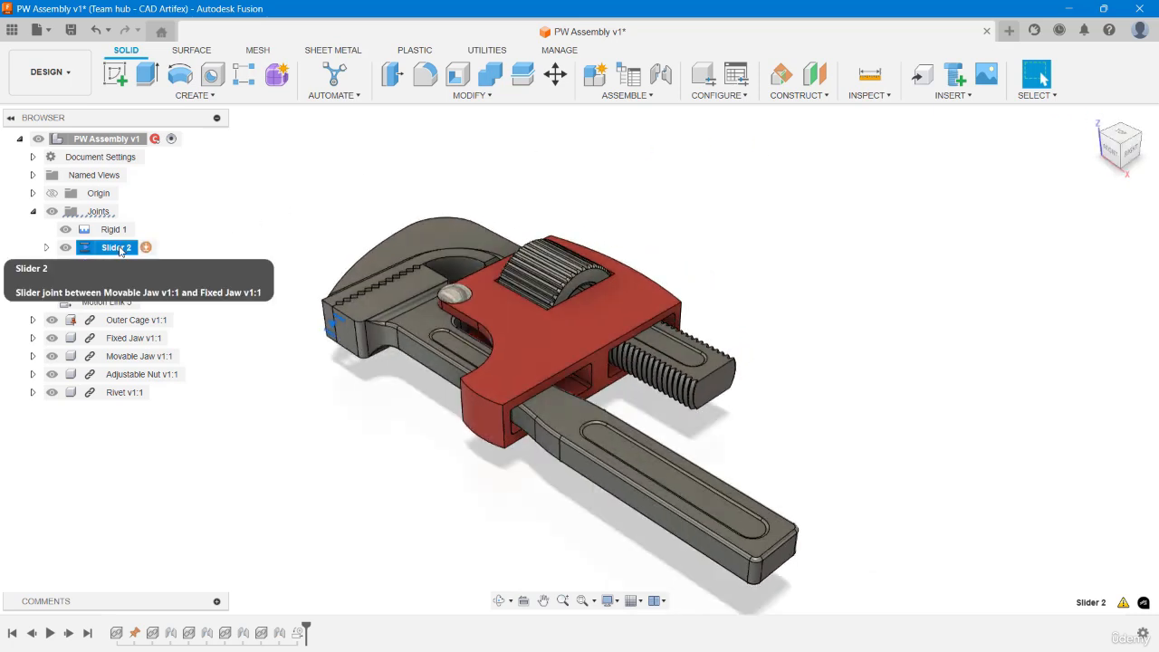
Animate the Slider 2 joint of the finished pipe wrench and examine the jaw movement from the top view
{"action": "right_click", "coordinate": [118, 247]}
{"action": "left_click", "coordinate": [234, 404]}
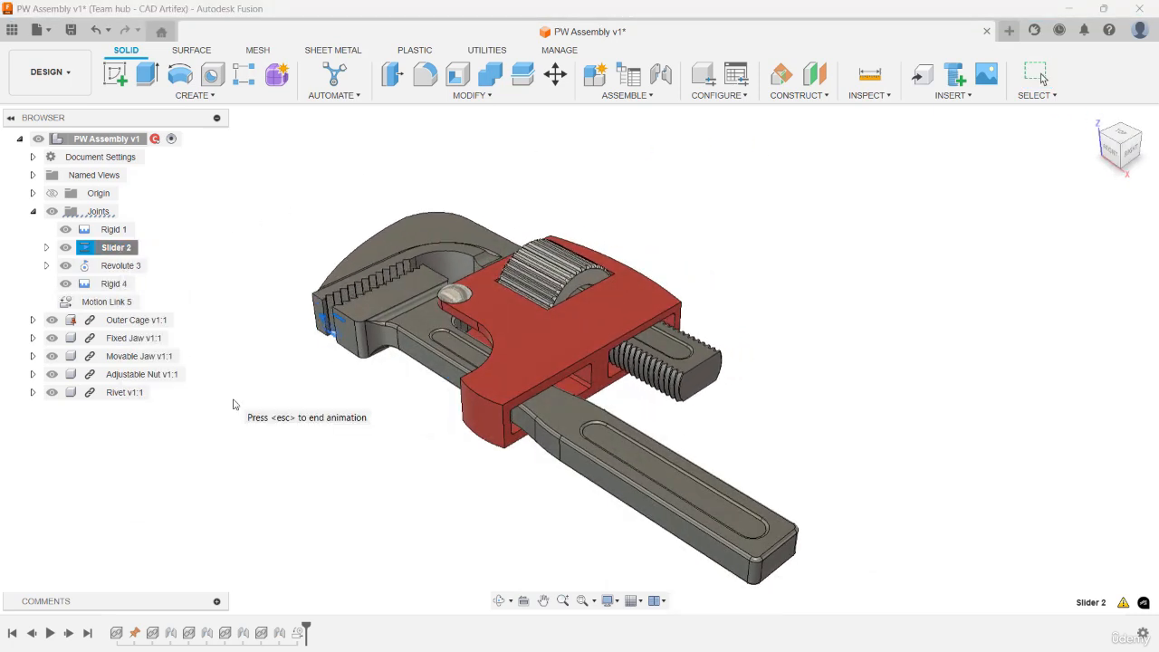
{"action": "middle_click_drag", "start_coordinate": [713, 360], "coordinate": [722, 393], "text": "shift"}
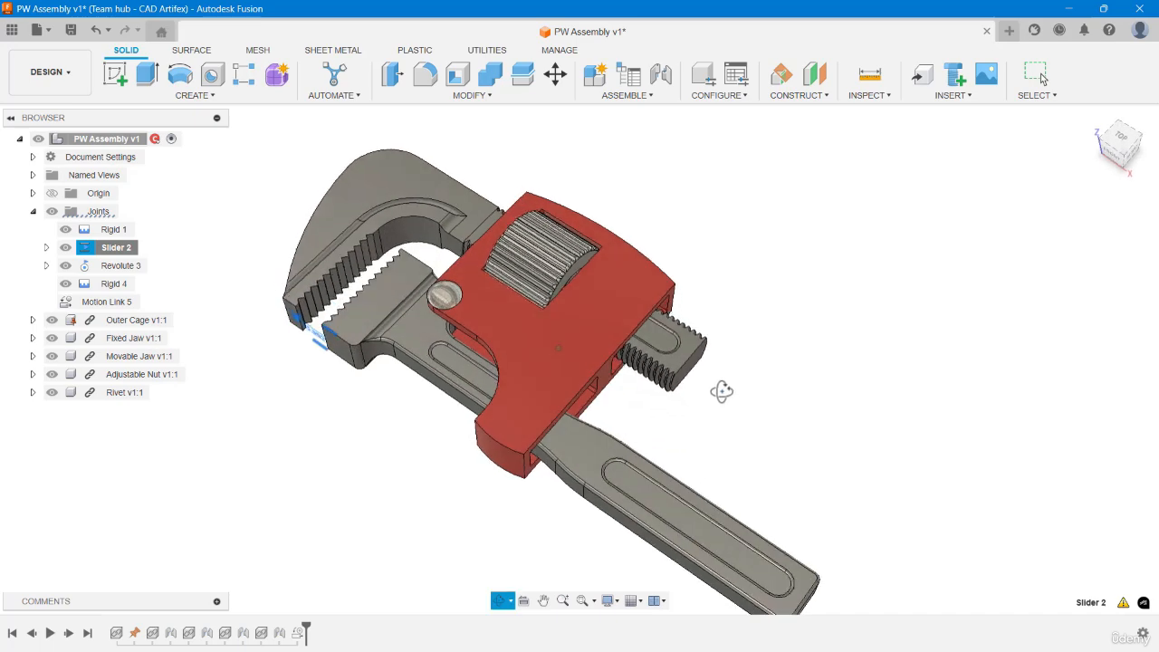
{"action": "left_click", "coordinate": [1123, 148]}
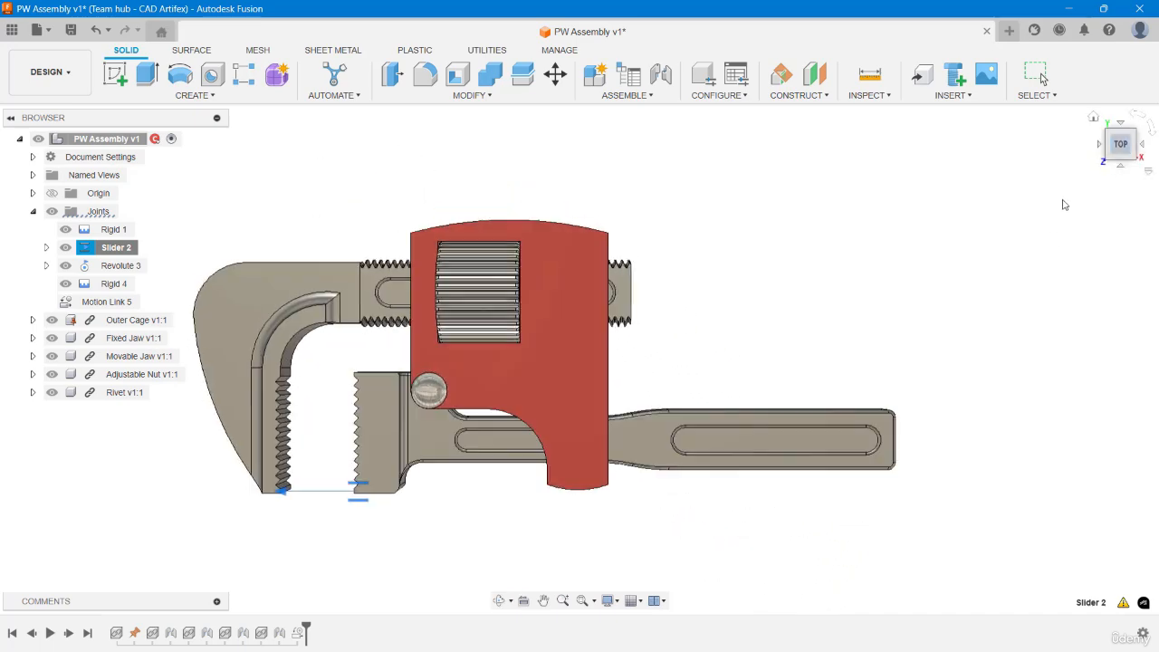
{"action": "left_click", "coordinate": [1104, 141]}
{"action": "left_click", "coordinate": [1101, 142]}
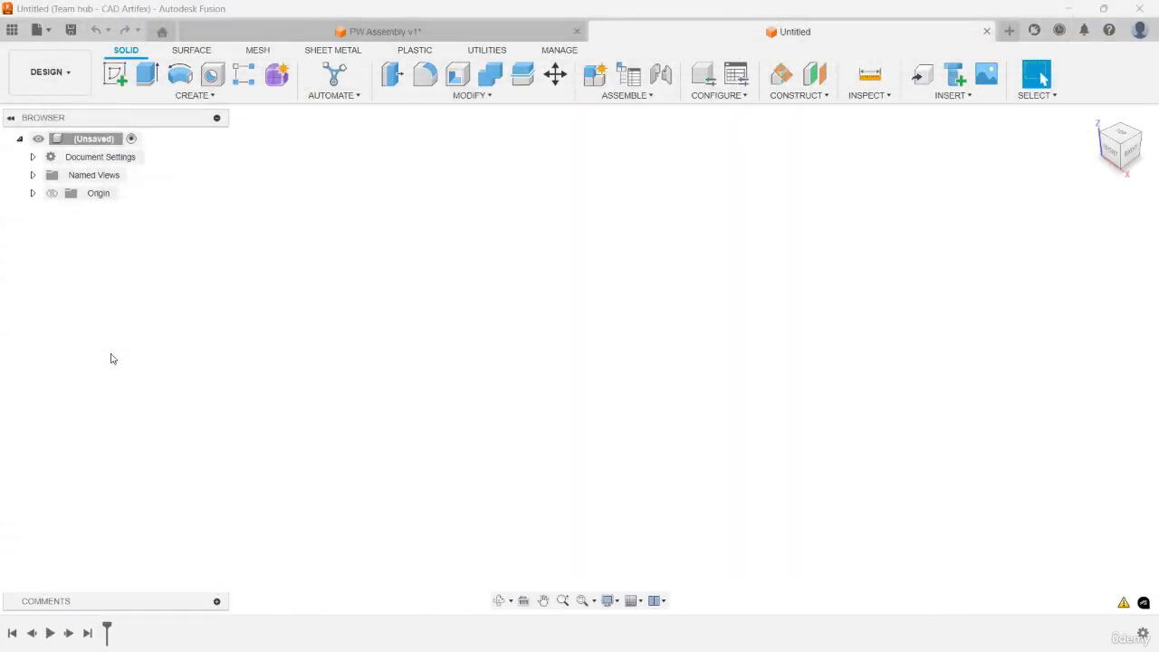
Insert the Outer Cage from the Pipe Wrench Assembly folder into the new design at zero offset, grounded to parent
{"action": "left_click", "coordinate": [13, 30]}
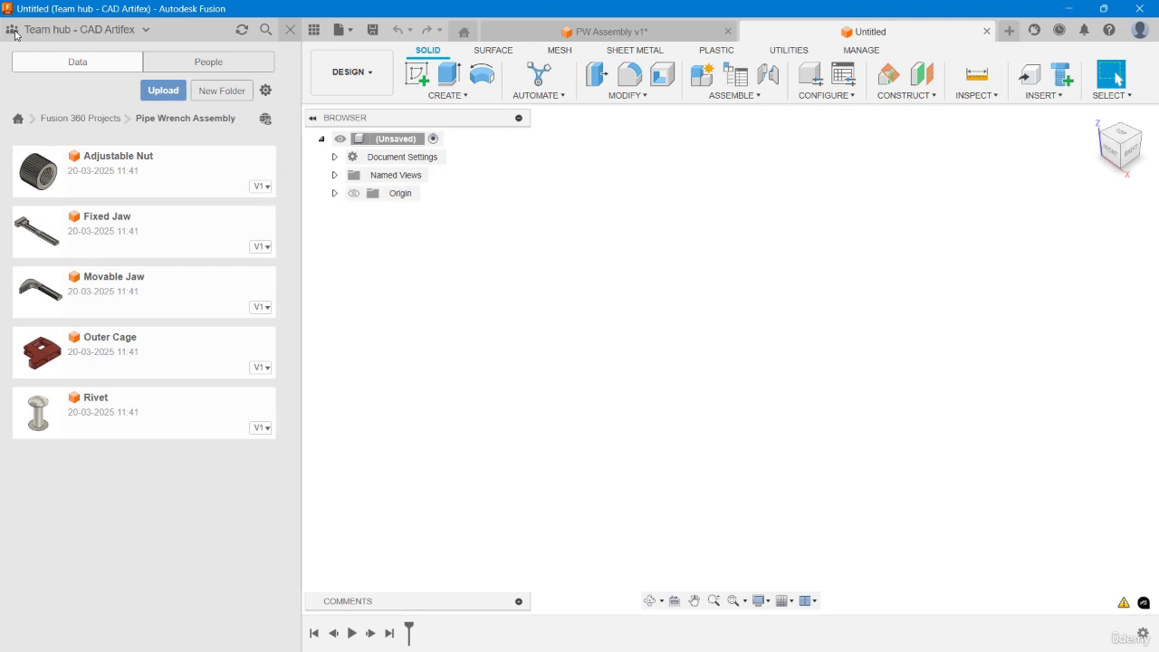
{"action": "right_click", "coordinate": [153, 345]}
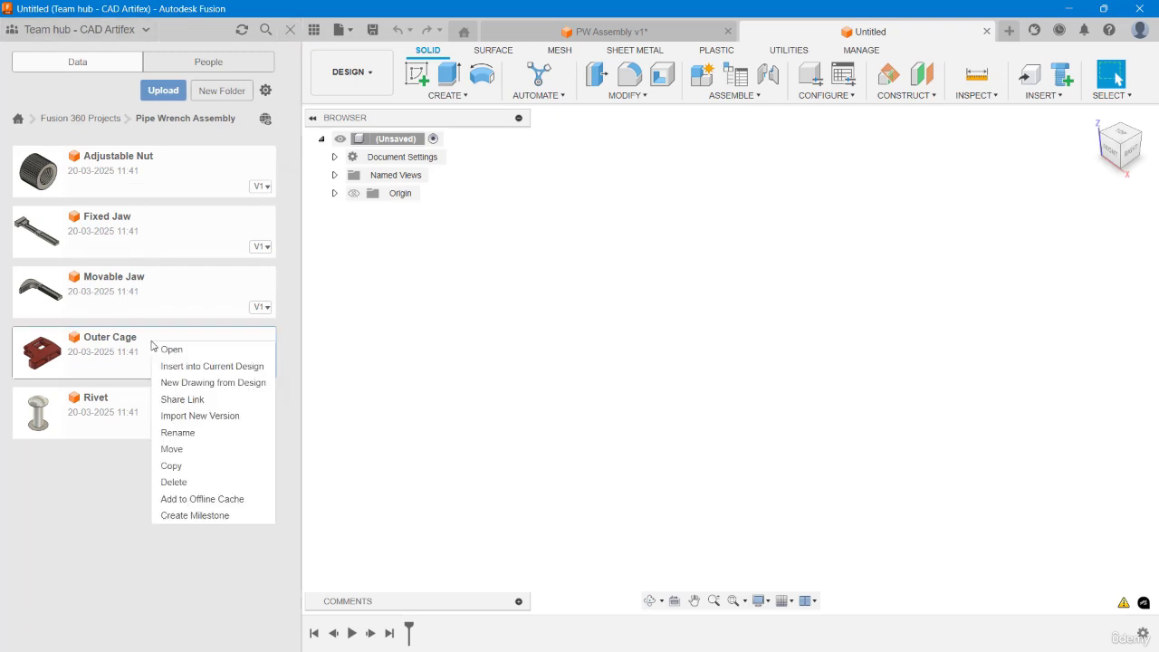
{"action": "left_click", "coordinate": [198, 367]}
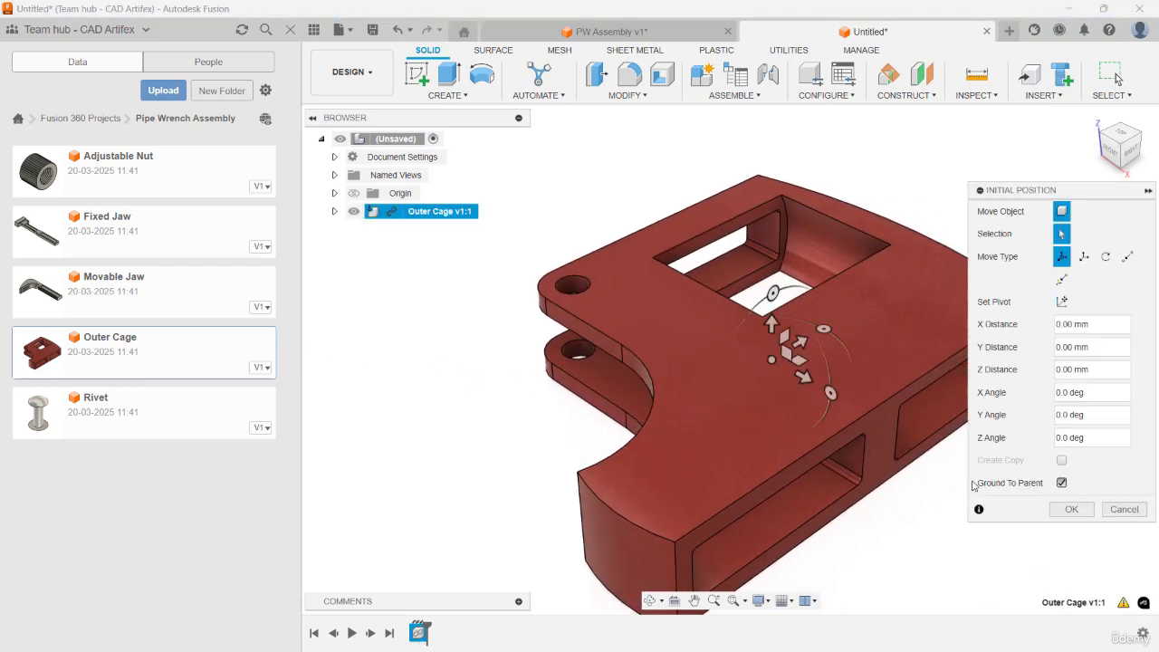
{"action": "left_click", "coordinate": [1064, 510]}
{"action": "scroll", "coordinate": [1023, 229], "scroll_direction": "down", "scroll_amount": 5}
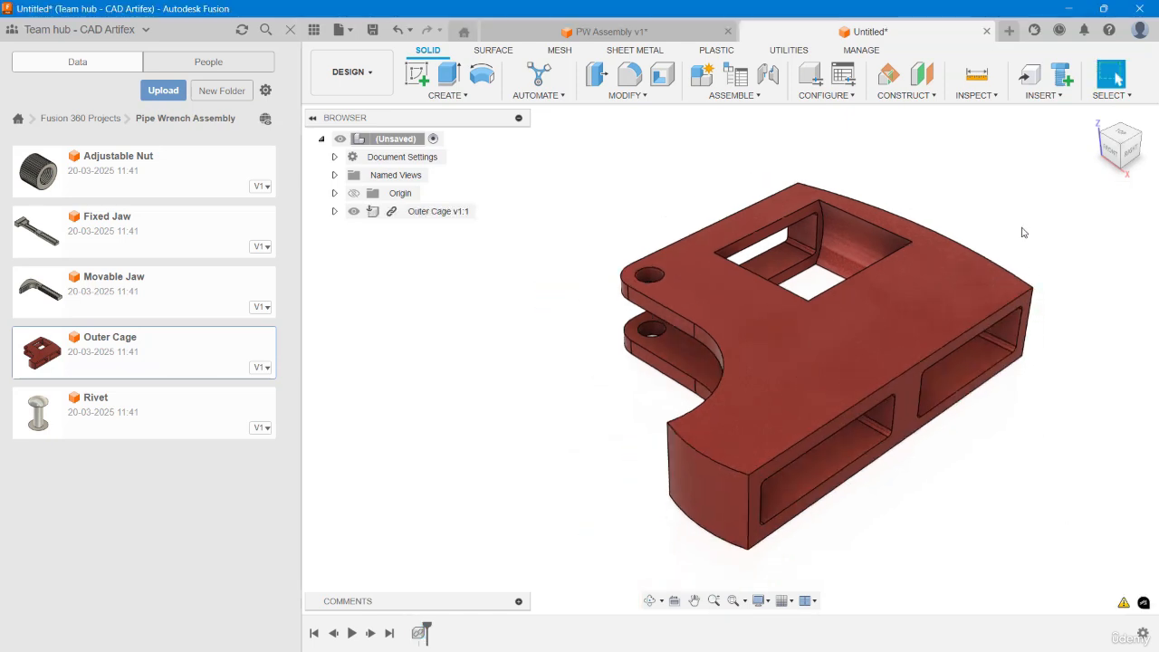
{"action": "middle_click_drag", "start_coordinate": [867, 318], "coordinate": [736, 350]}
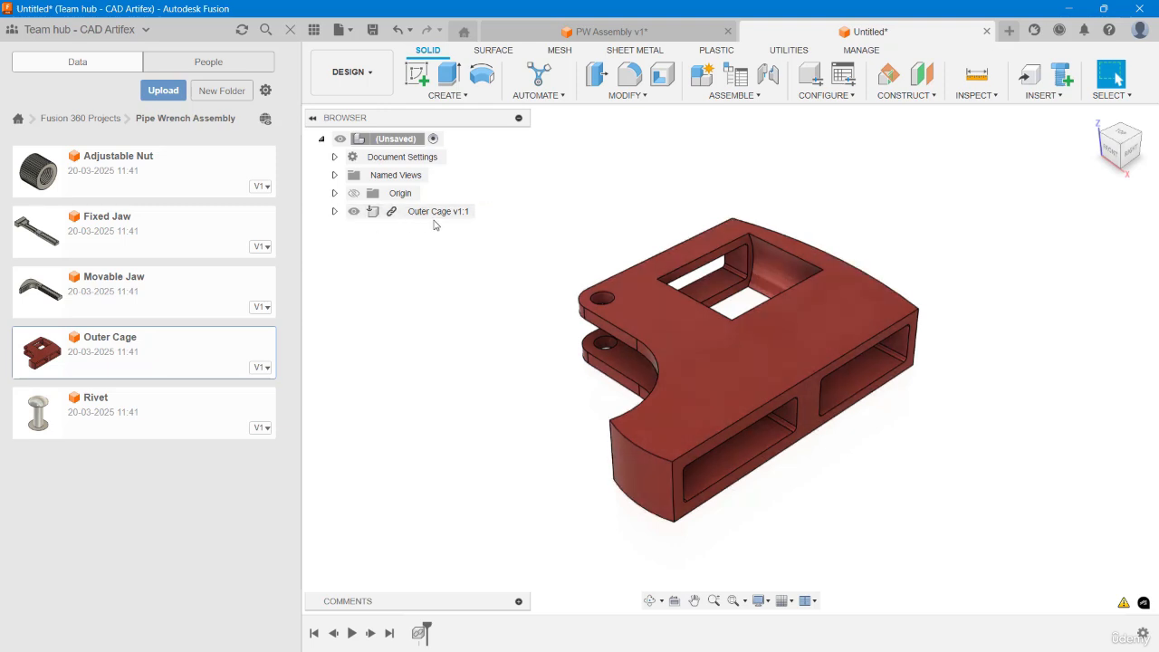
Insert the Fixed Jaw into the current design, offset -120 mm in Y from the Outer Cage
{"action": "left_click", "coordinate": [193, 230]}
{"action": "right_click", "coordinate": [193, 230]}
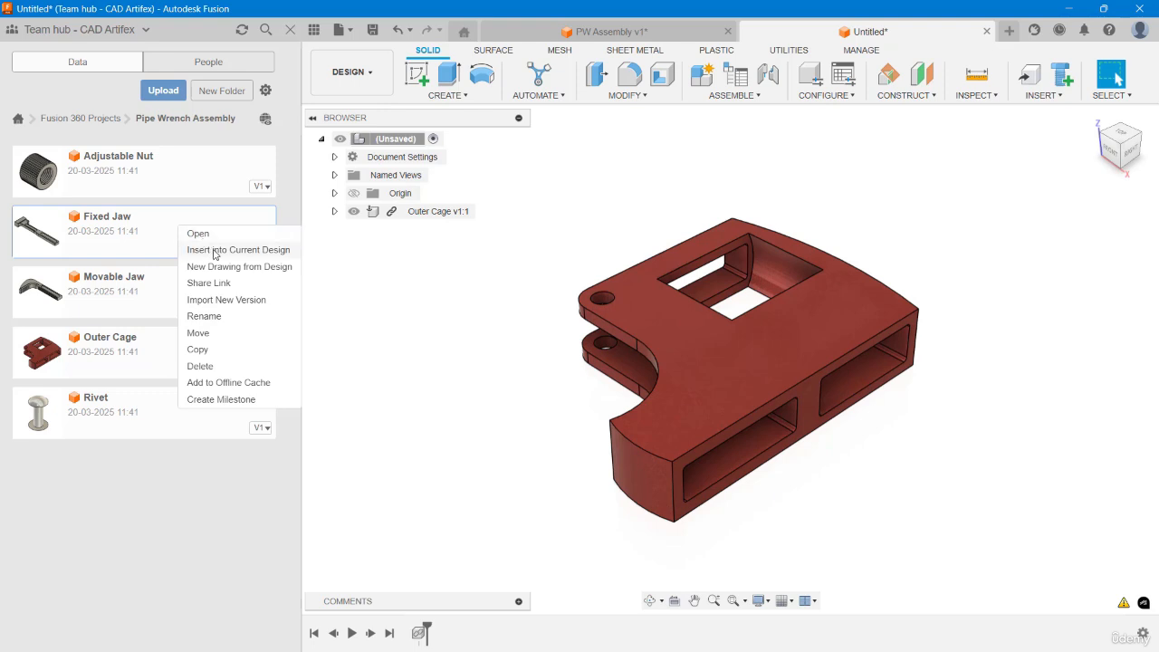
{"action": "left_click", "coordinate": [215, 250]}
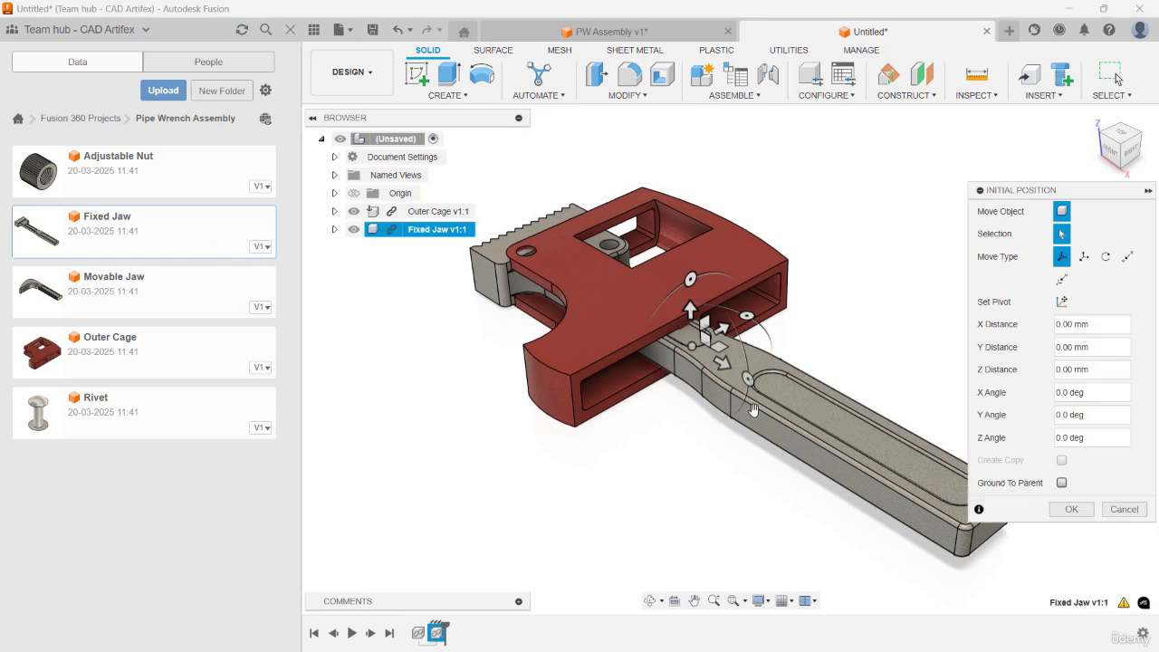
{"action": "left_click_drag", "start_coordinate": [779, 341], "coordinate": [645, 421]}
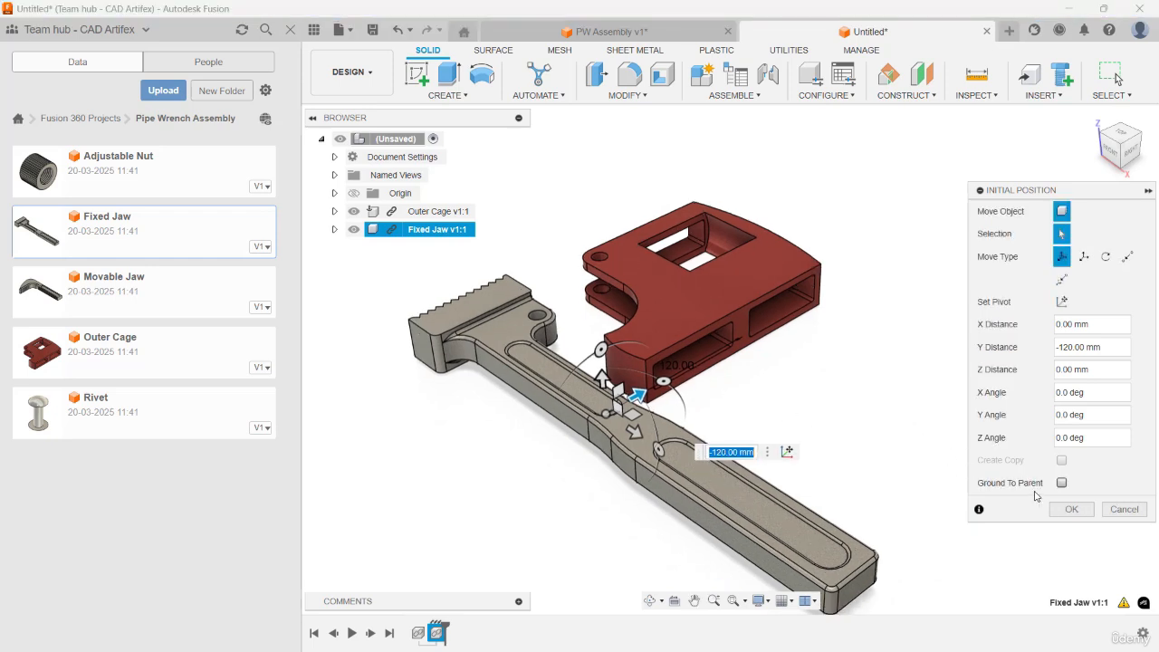
{"action": "left_click", "coordinate": [1068, 509]}
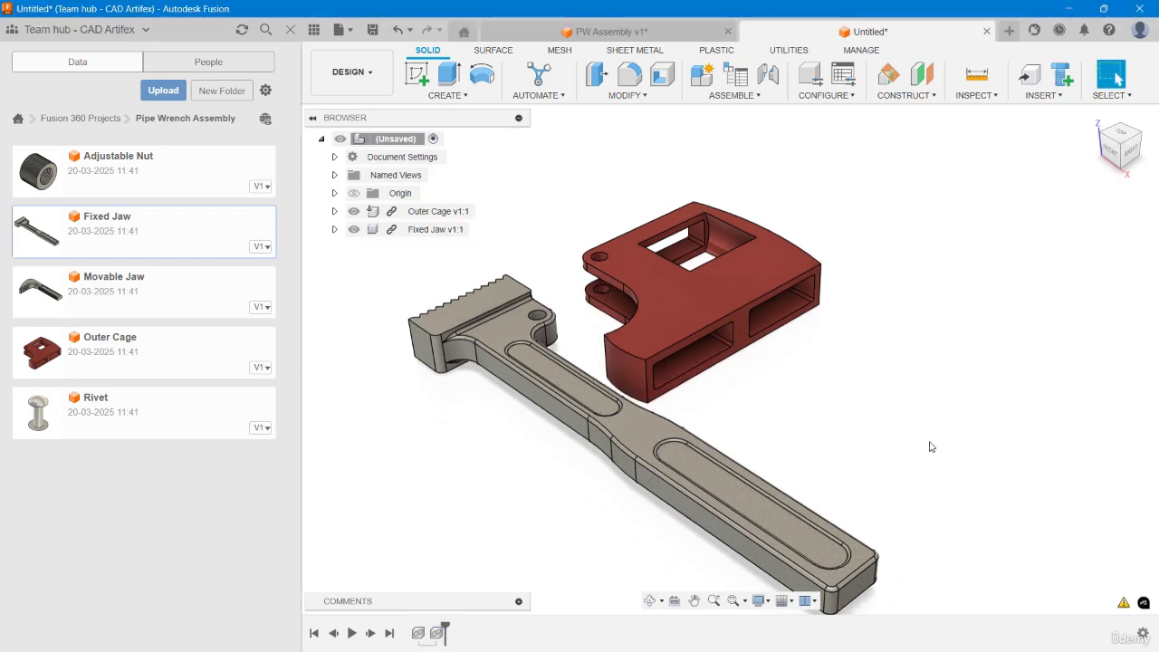
Start a joint snapping the Fixed Jaw's upper hole edge to the hole on the underside of the Outer Cage's upper lug
{"action": "left_click", "coordinate": [769, 78]}
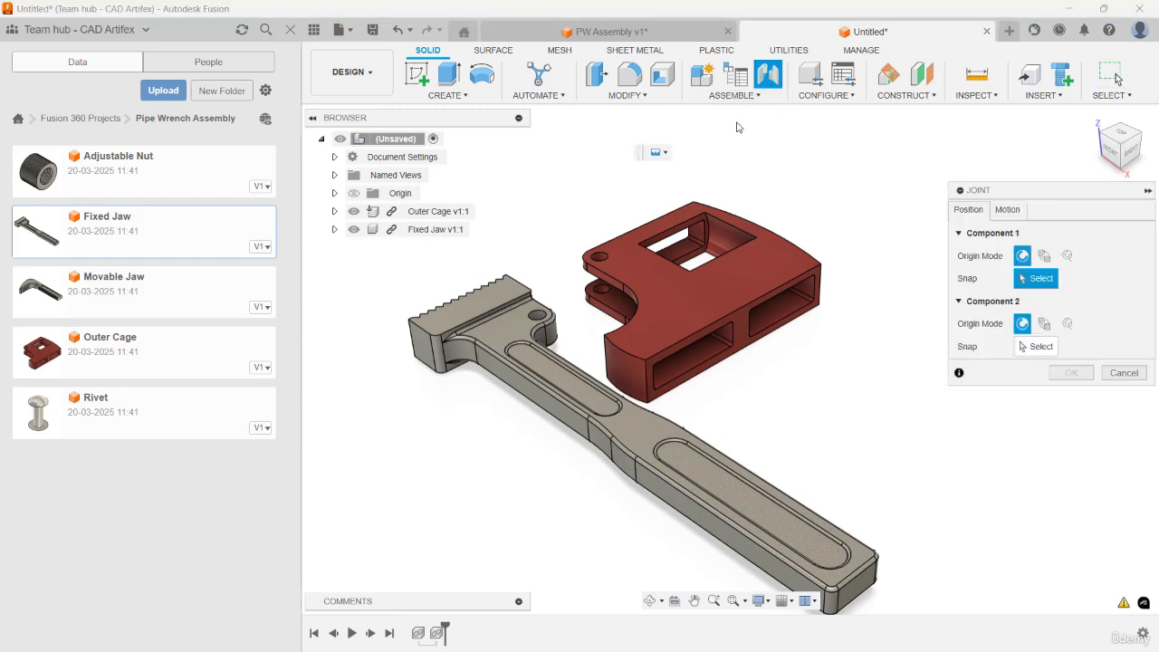
{"action": "scroll", "coordinate": [571, 305], "scroll_direction": "up", "scroll_amount": 5}
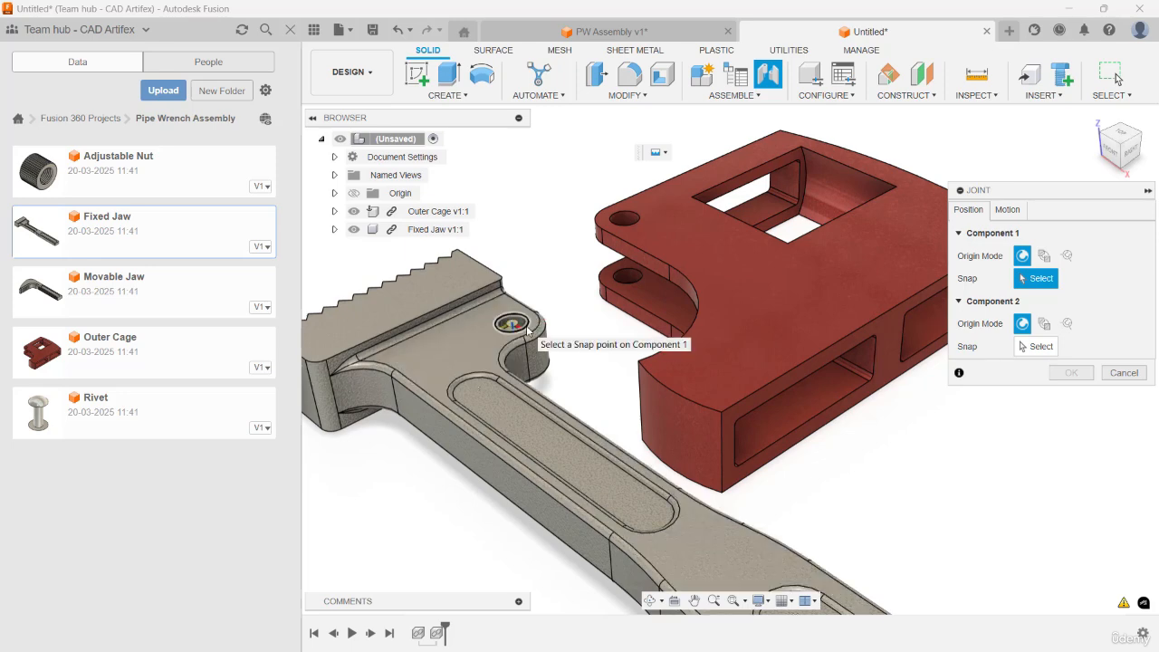
{"action": "left_click", "coordinate": [527, 331]}
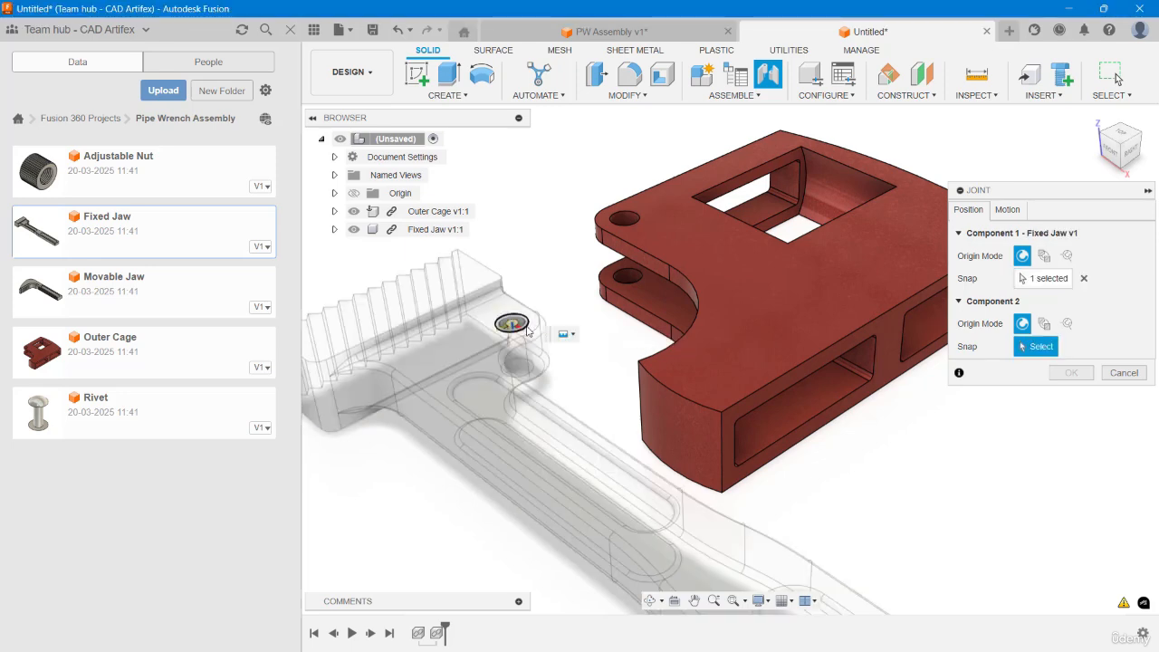
{"action": "middle_click_drag", "start_coordinate": [635, 318], "coordinate": [660, 286], "text": "shift"}
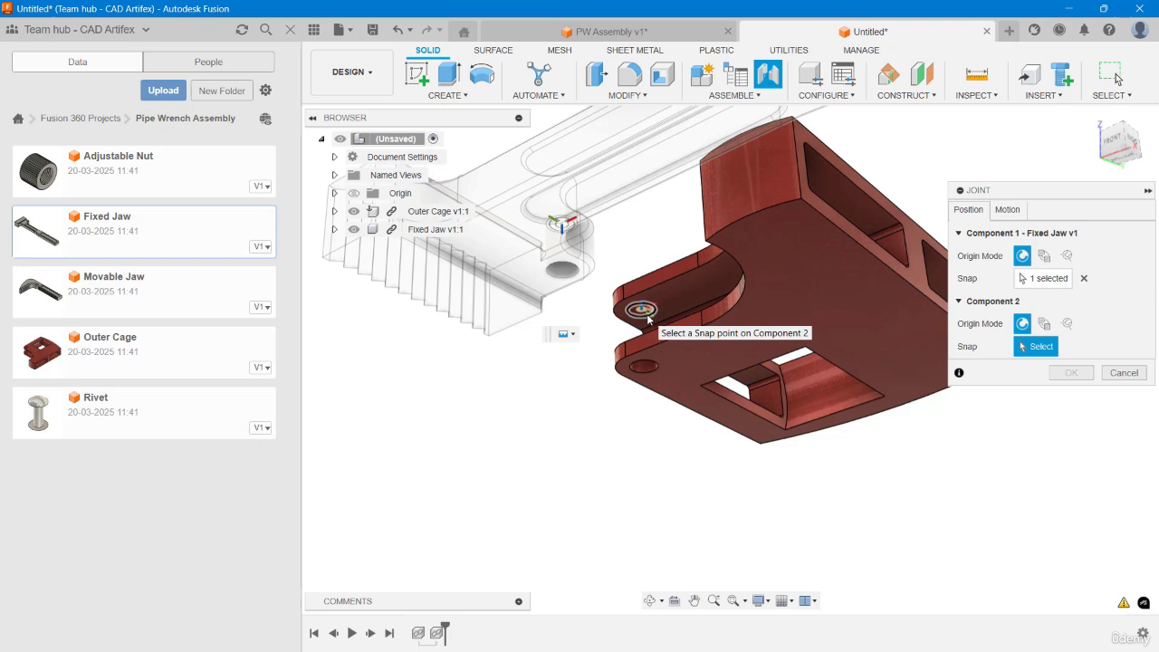
{"action": "left_click", "coordinate": [649, 317]}
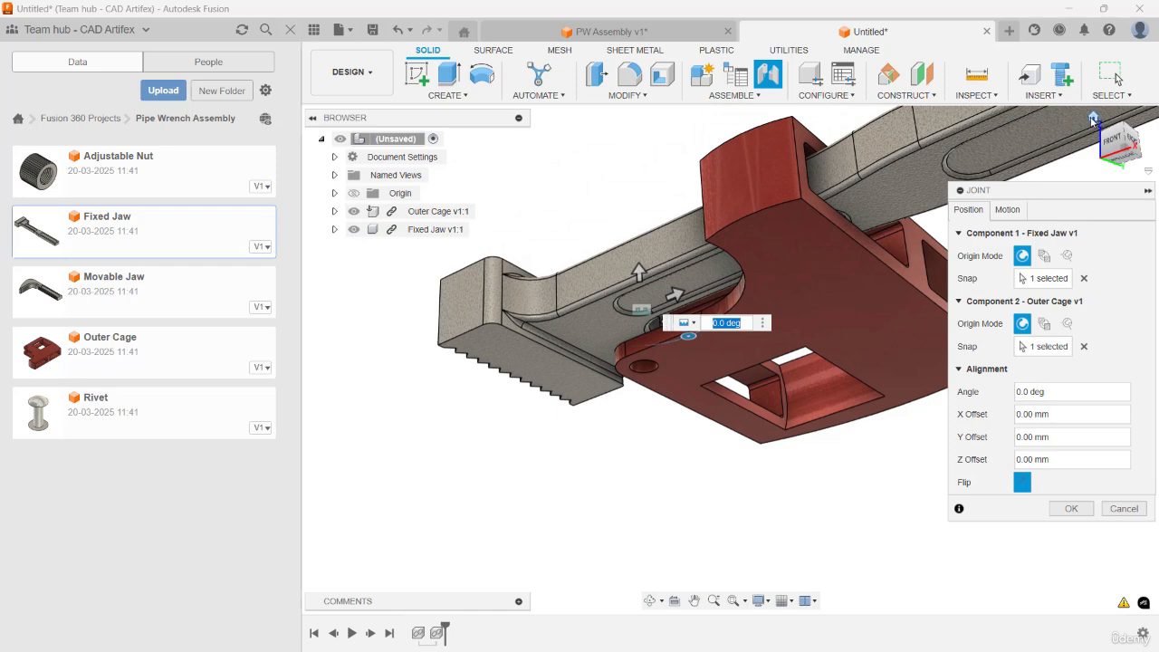
{"action": "left_click", "coordinate": [1094, 118]}
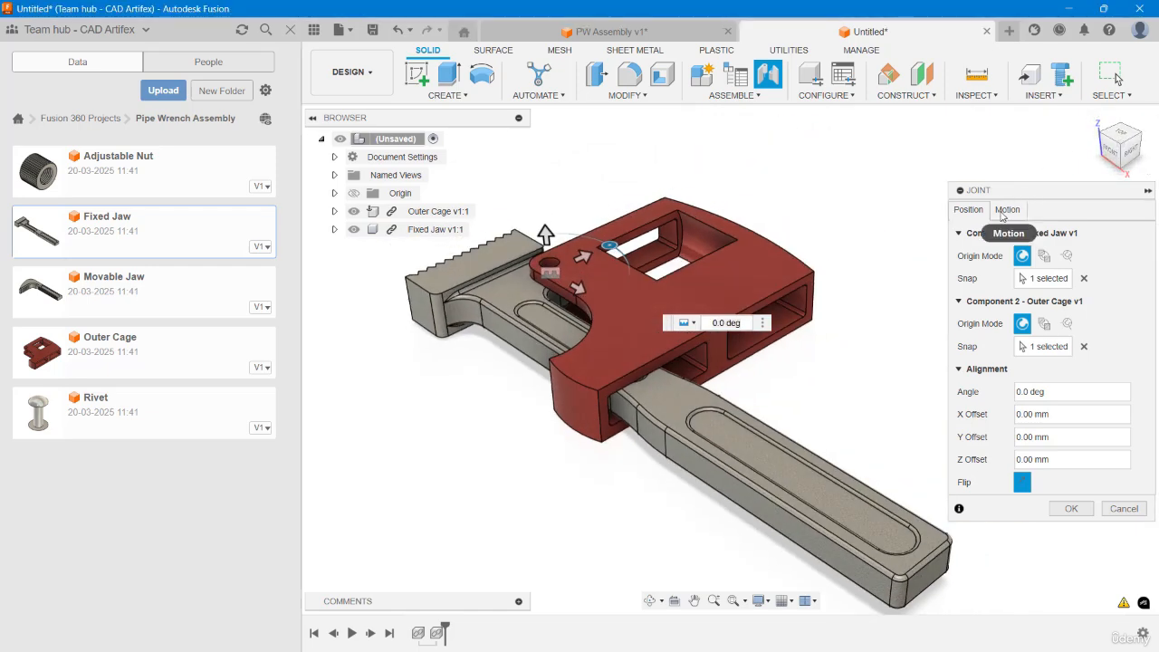
Set the joint's motion type to Rigid and create it with zero angle and zero offsets
{"action": "left_click", "coordinate": [1005, 209]}
{"action": "left_click", "coordinate": [1074, 238]}
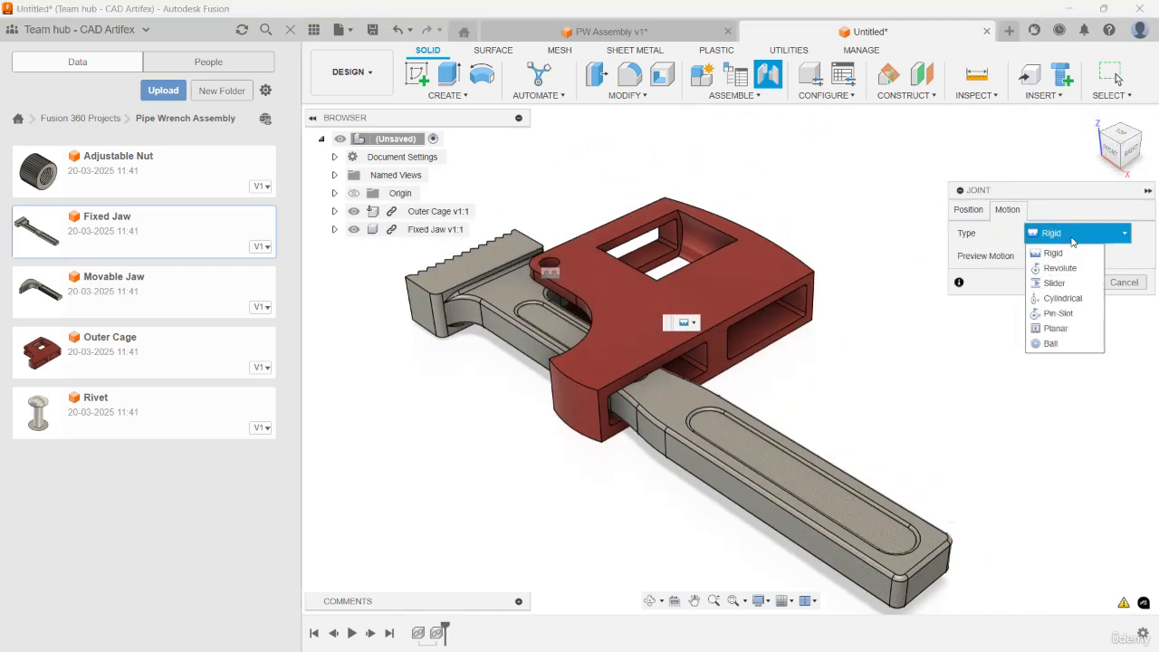
{"action": "left_click", "coordinate": [1074, 257]}
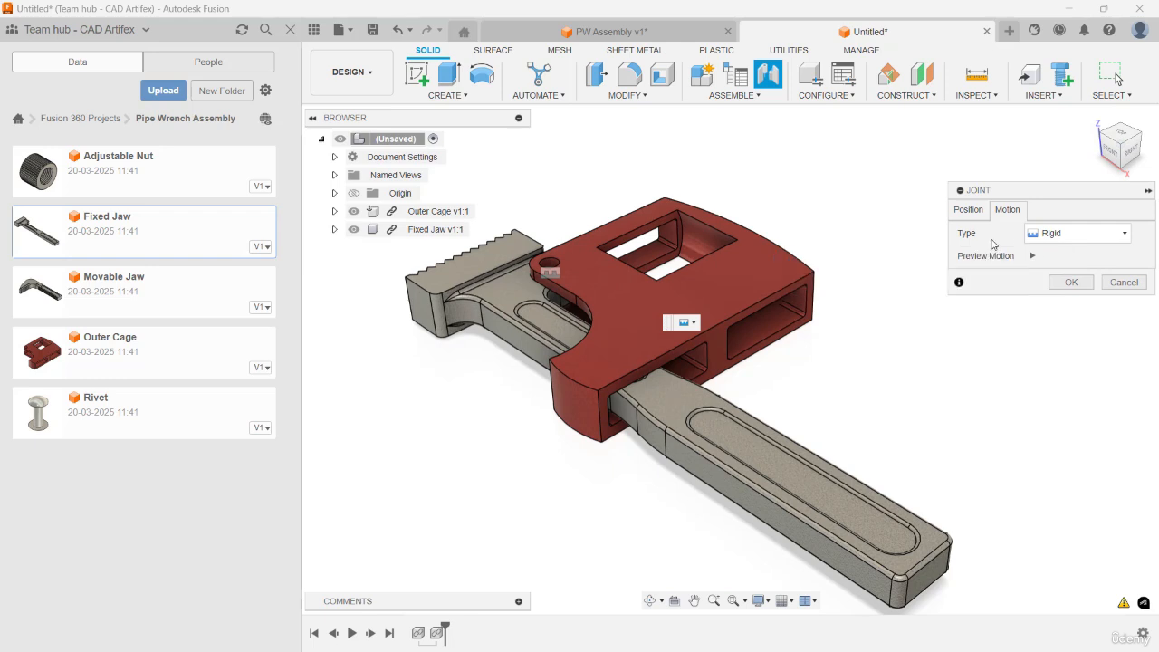
{"action": "left_click", "coordinate": [967, 210]}
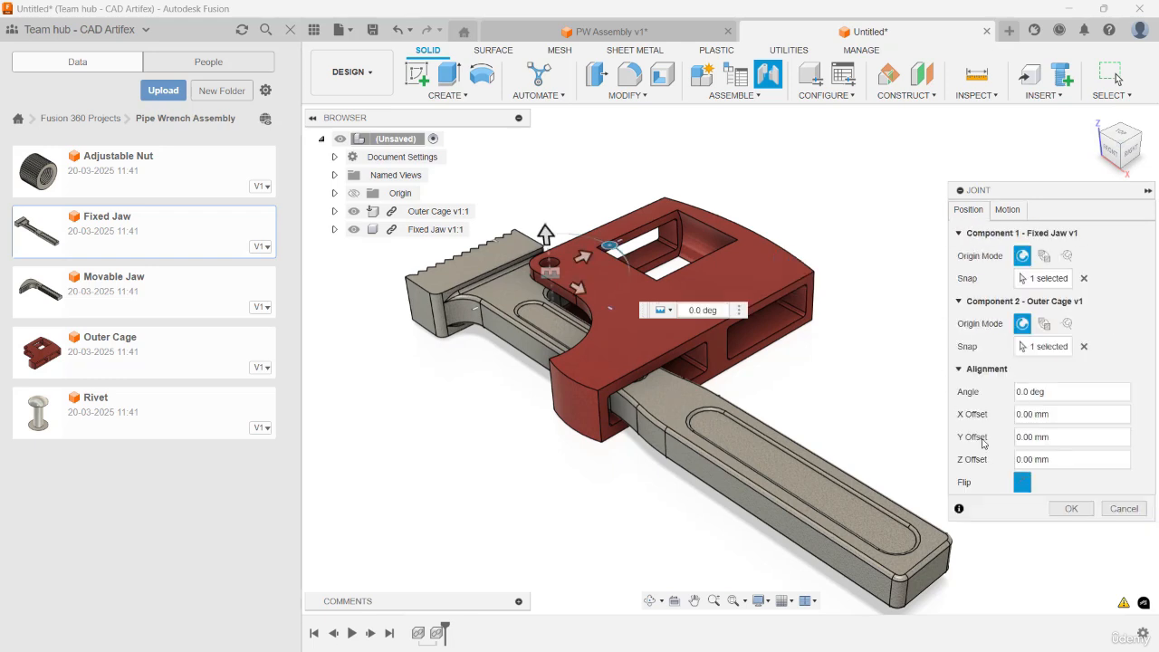
{"action": "left_click", "coordinate": [1072, 509]}
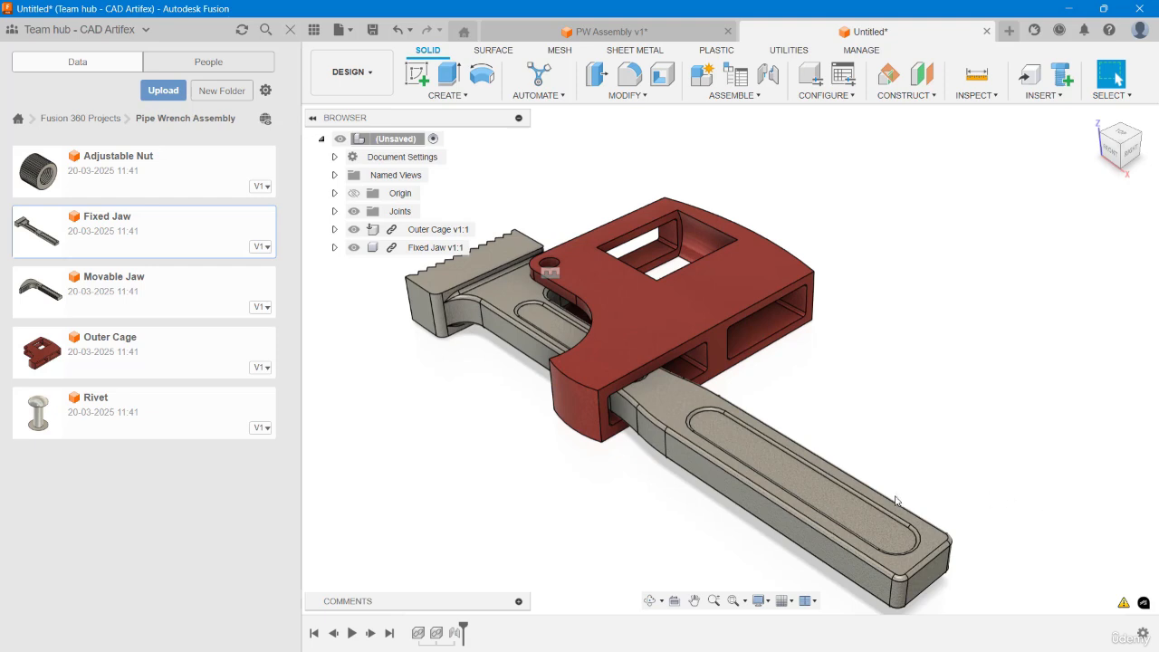
{"action": "middle_click_drag", "start_coordinate": [882, 480], "coordinate": [912, 494]}
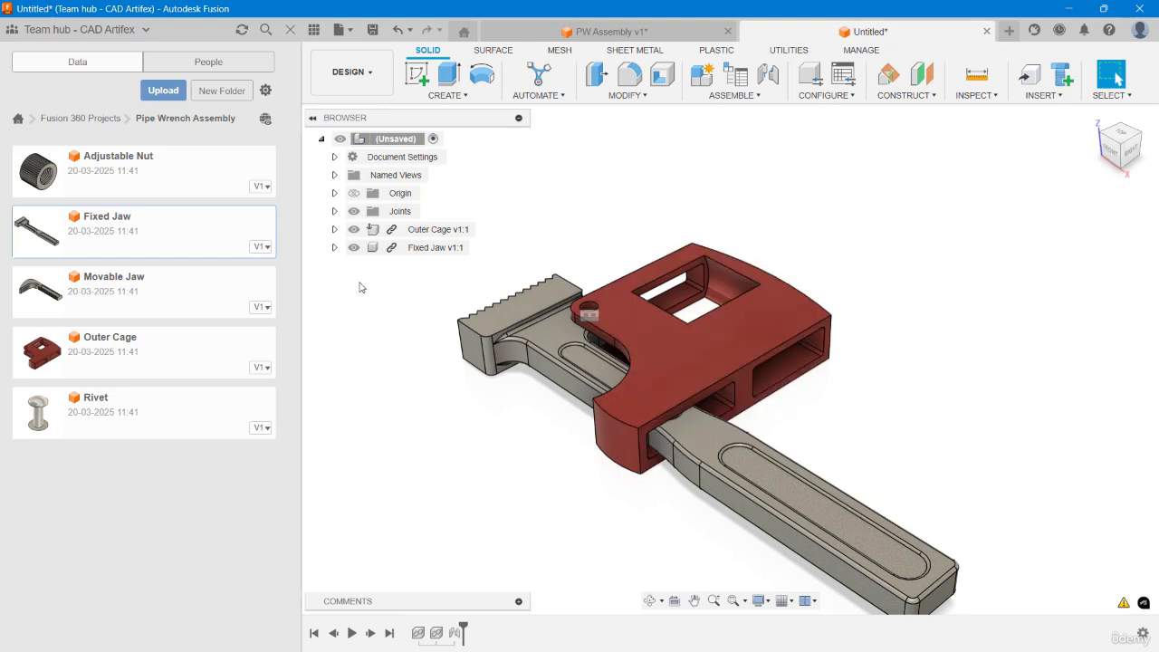
Insert the Movable Jaw into the current design, offset -18.649 mm in X and 42.535 mm in Z
{"action": "right_click", "coordinate": [180, 281]}
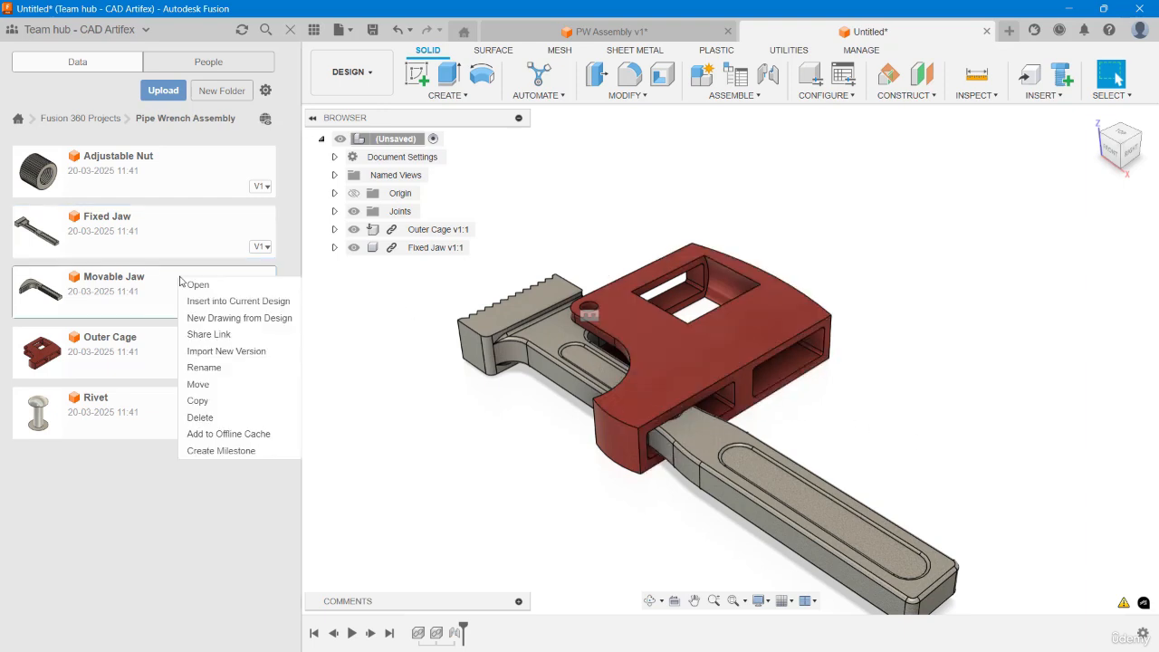
{"action": "left_click", "coordinate": [241, 301]}
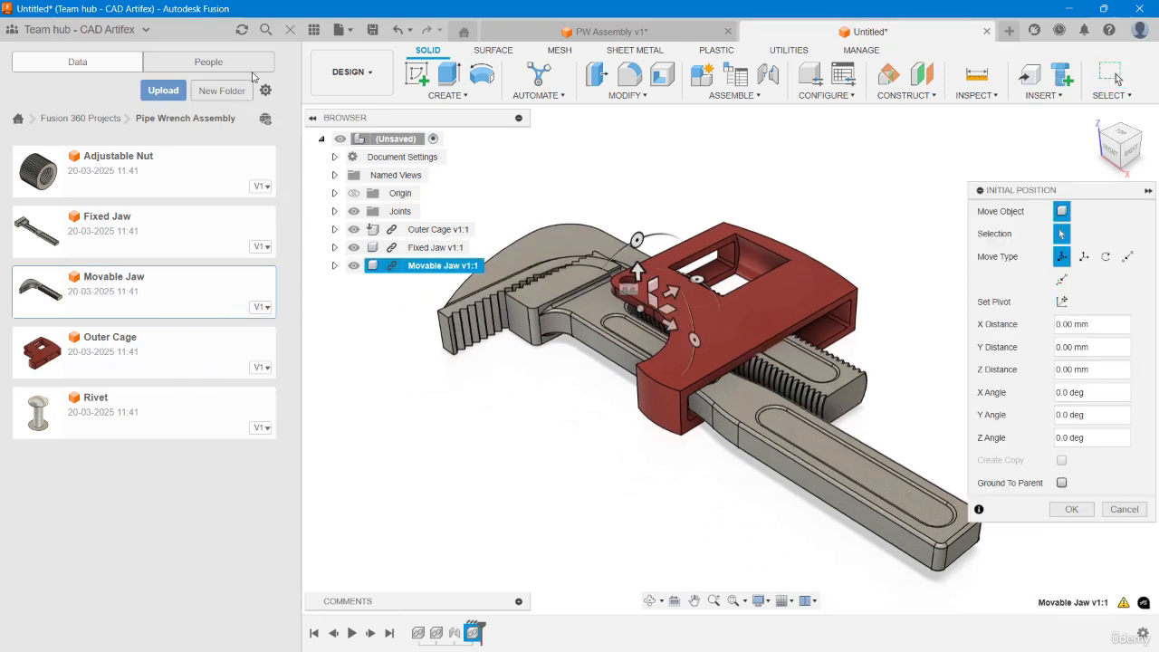
{"action": "left_click", "coordinate": [289, 32]}
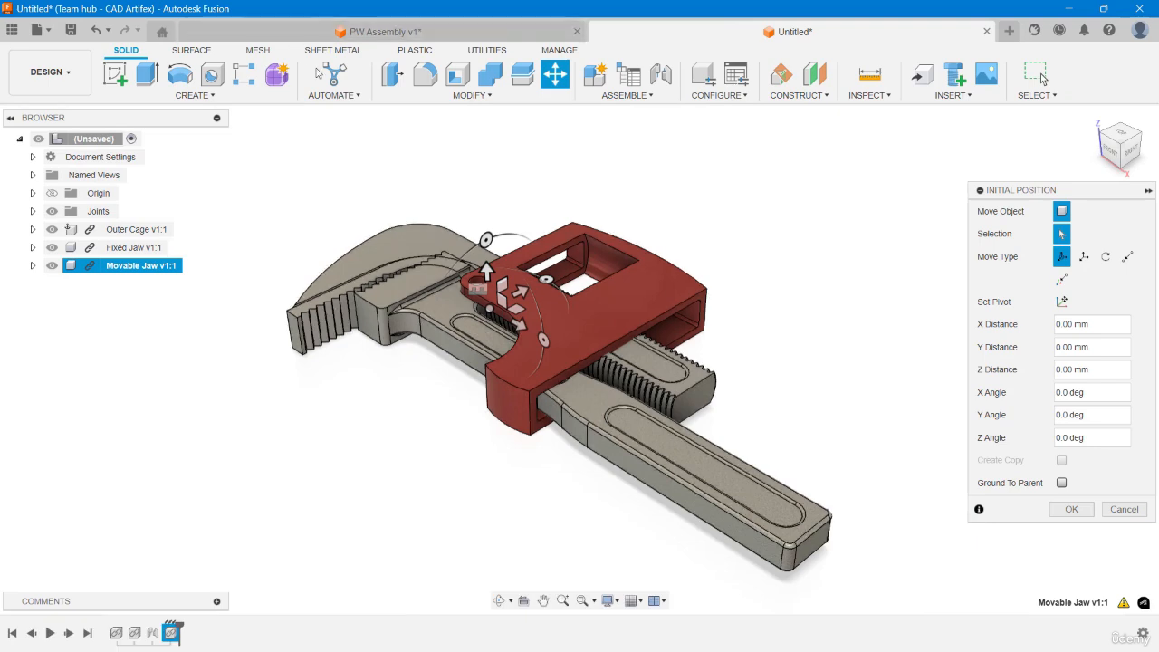
{"action": "left_click_drag", "start_coordinate": [519, 289], "coordinate": [586, 187]}
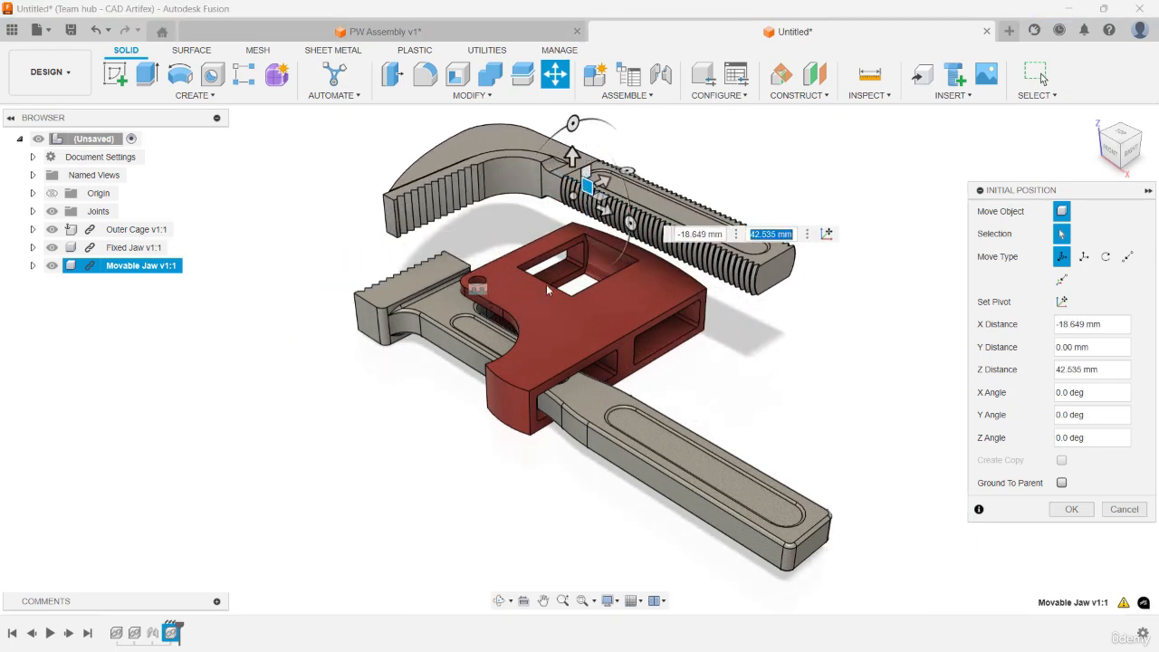
{"action": "middle_click_drag", "start_coordinate": [548, 328], "coordinate": [554, 355]}
{"action": "key", "text": "Tab"}
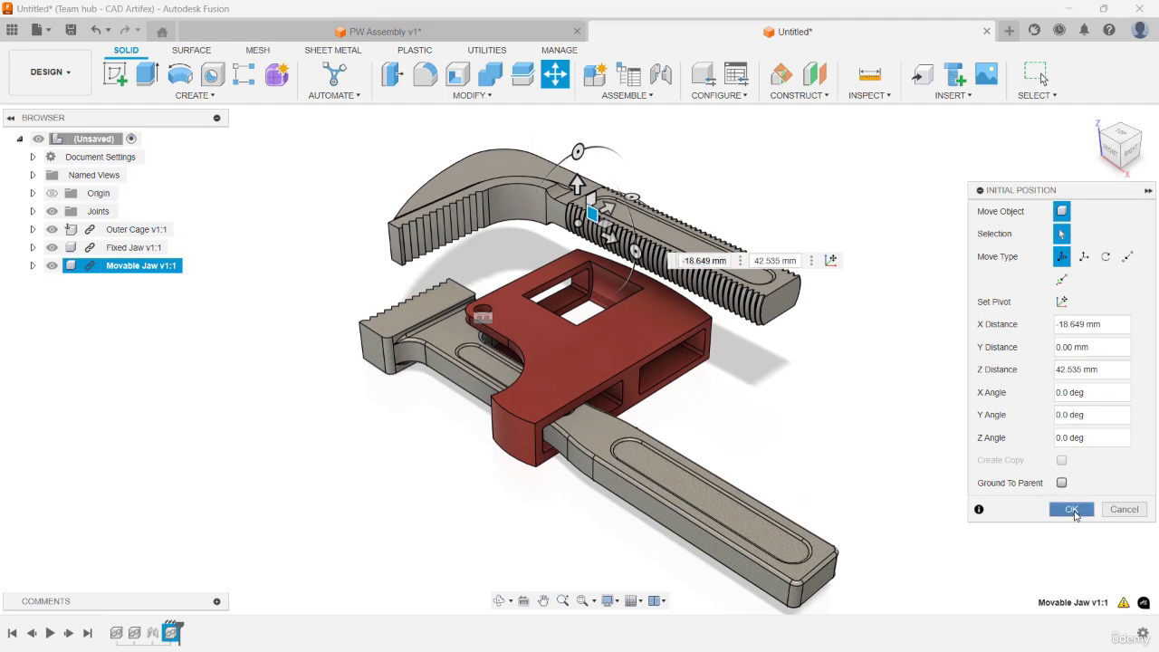
{"action": "left_click", "coordinate": [1072, 509]}
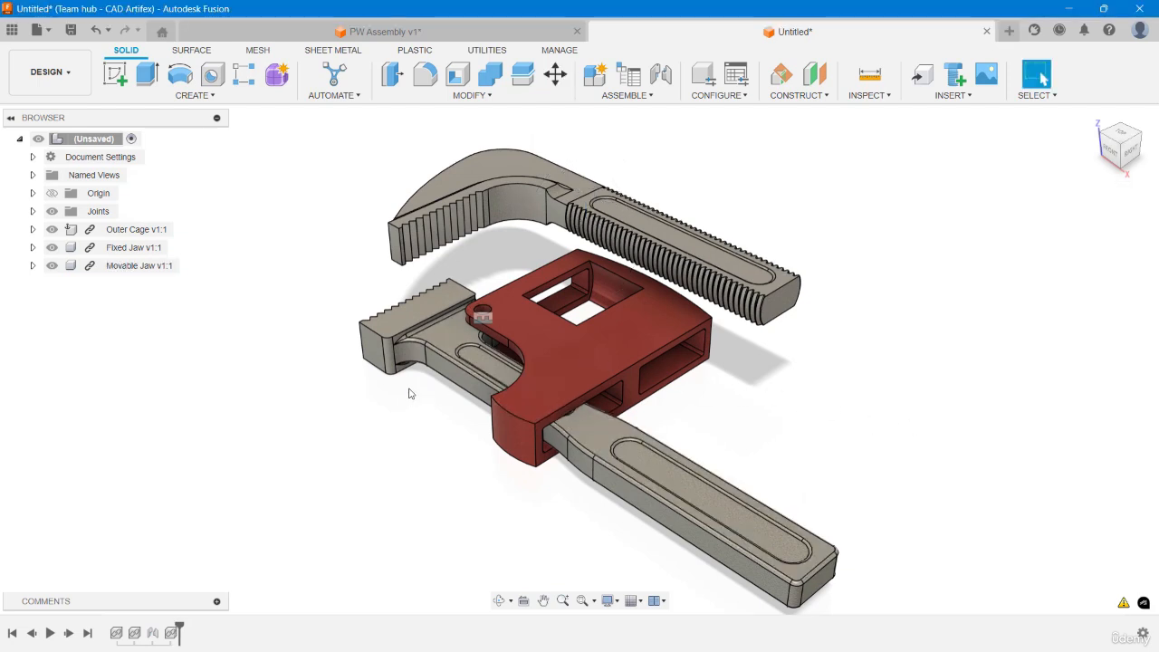
Start a joint snapping the Movable Jaw's tooth-side end-face edge midpoint to the Fixed Jaw's matching edge midpoint, and flip the alignment
{"action": "middle_click_drag", "start_coordinate": [408, 393], "coordinate": [1042, 79], "text": "shift"}
{"action": "left_click", "coordinate": [1041, 79]}
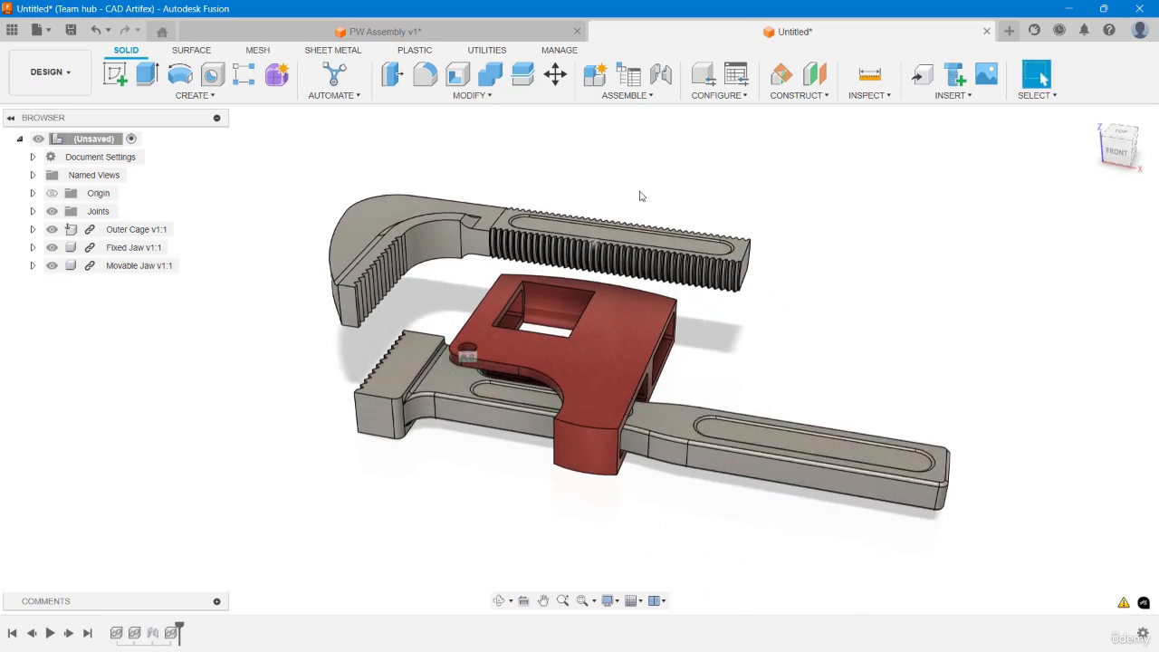
{"action": "left_click", "coordinate": [660, 76]}
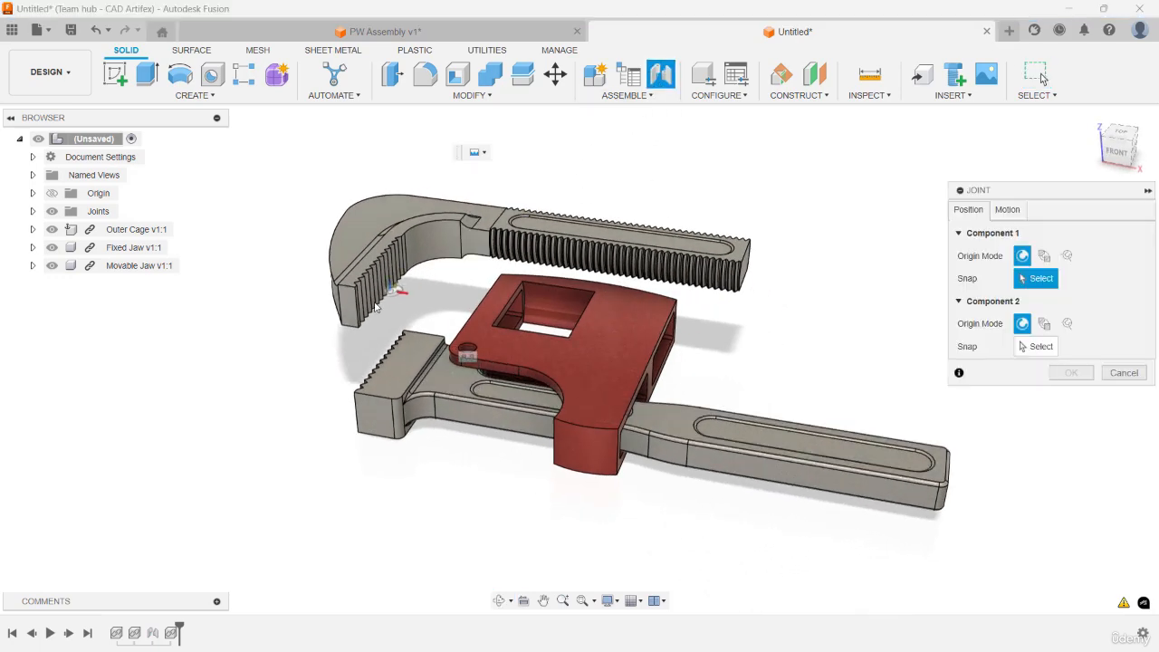
{"action": "scroll", "coordinate": [371, 308], "scroll_direction": "up", "scroll_amount": 2}
{"action": "scroll", "coordinate": [370, 308], "scroll_direction": "up", "scroll_amount": 3}
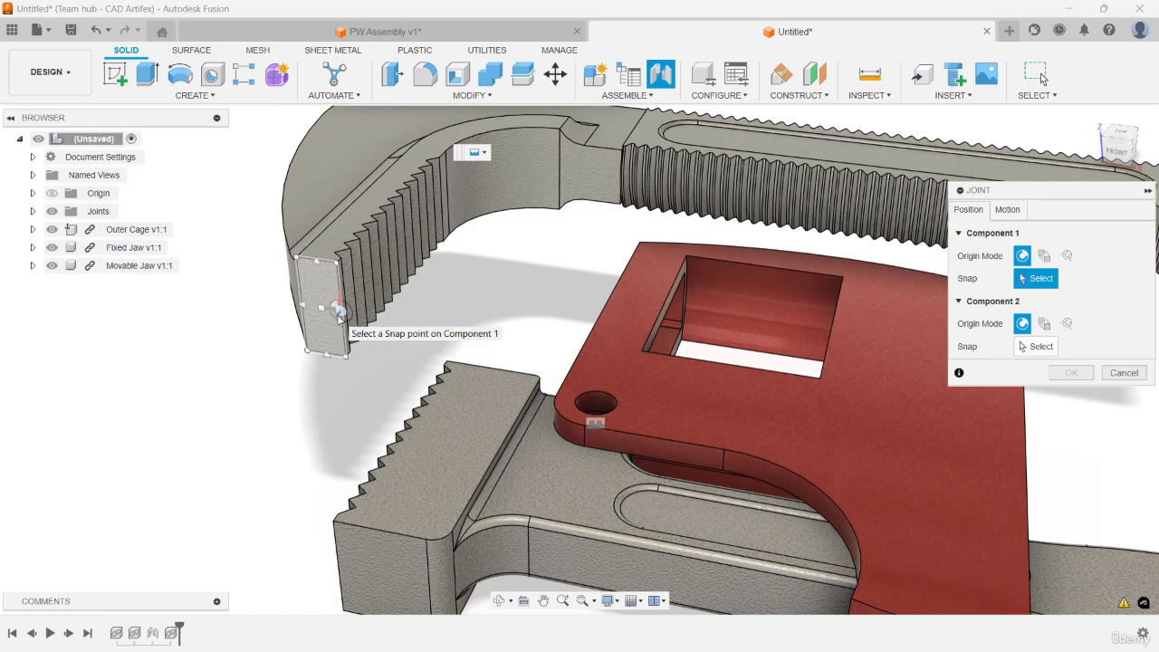
{"action": "left_click", "coordinate": [337, 315]}
{"action": "scroll", "coordinate": [360, 424], "scroll_direction": "down", "scroll_amount": 1}
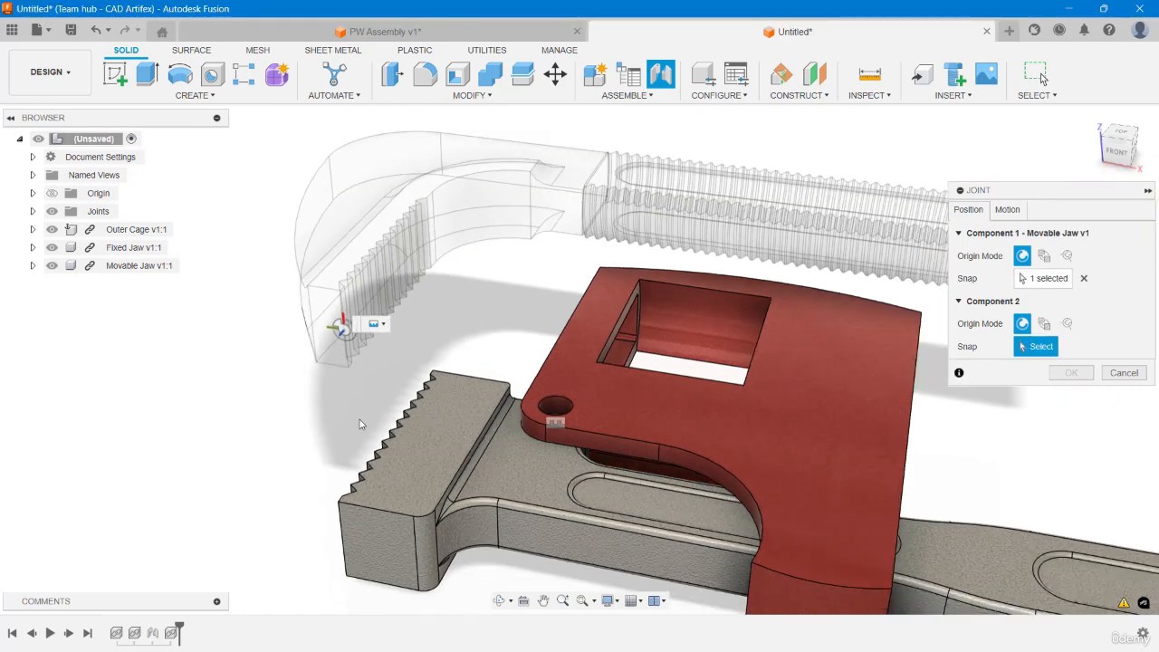
{"action": "middle_click_drag", "start_coordinate": [359, 423], "coordinate": [421, 283]}
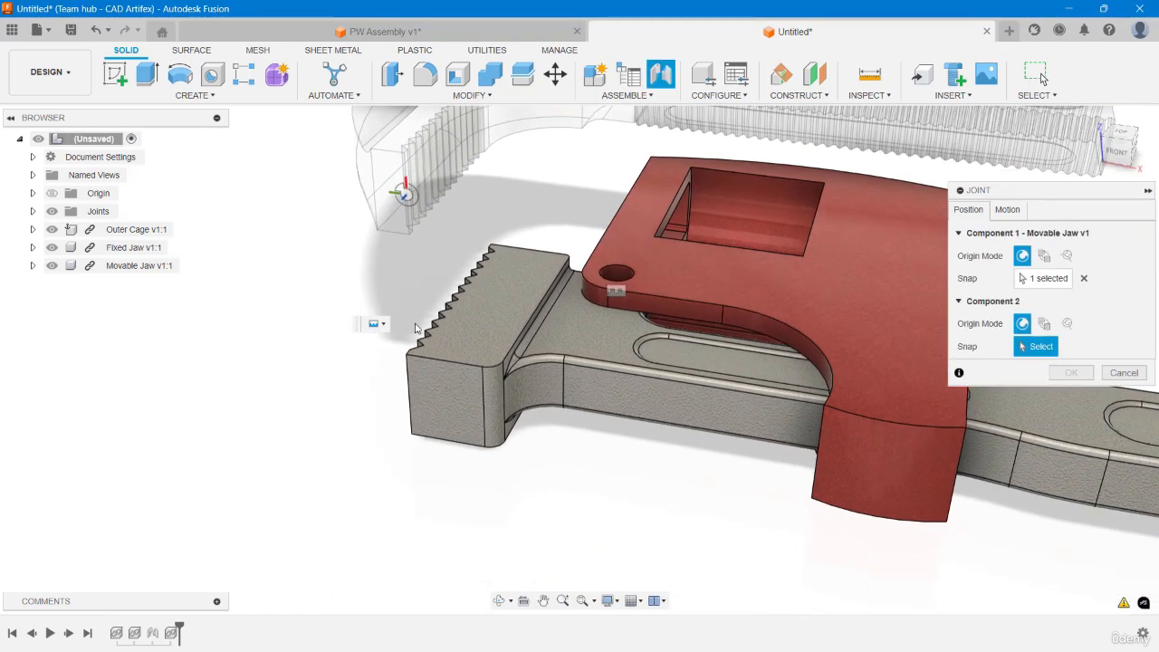
{"action": "left_click", "coordinate": [412, 395]}
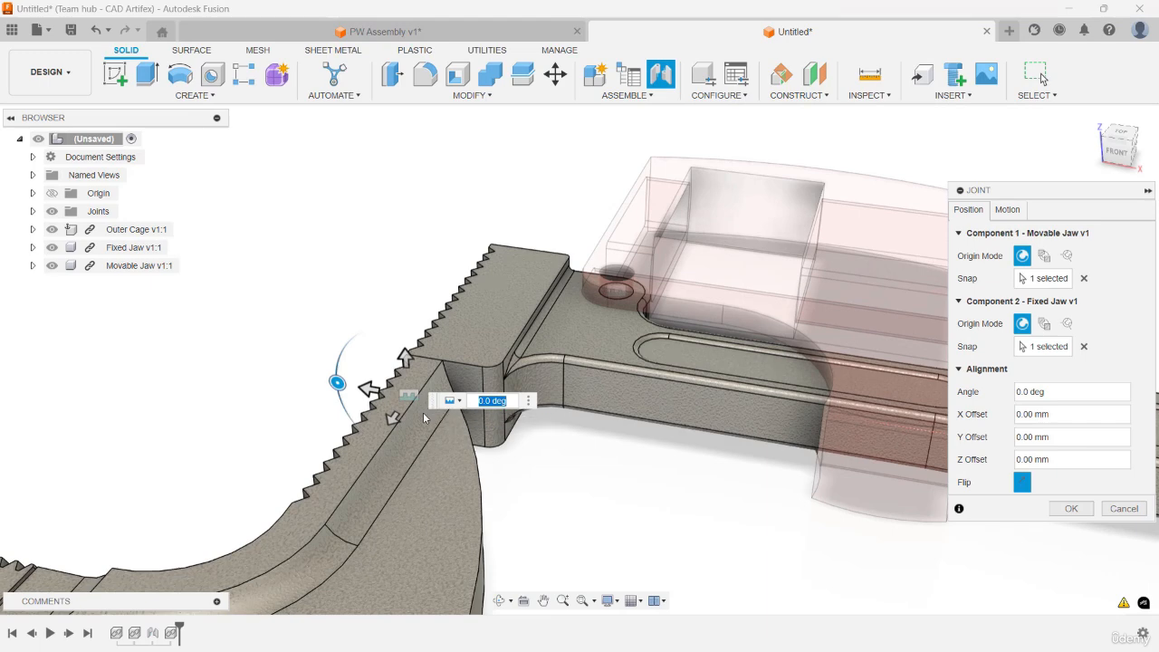
{"action": "left_click", "coordinate": [1023, 488]}
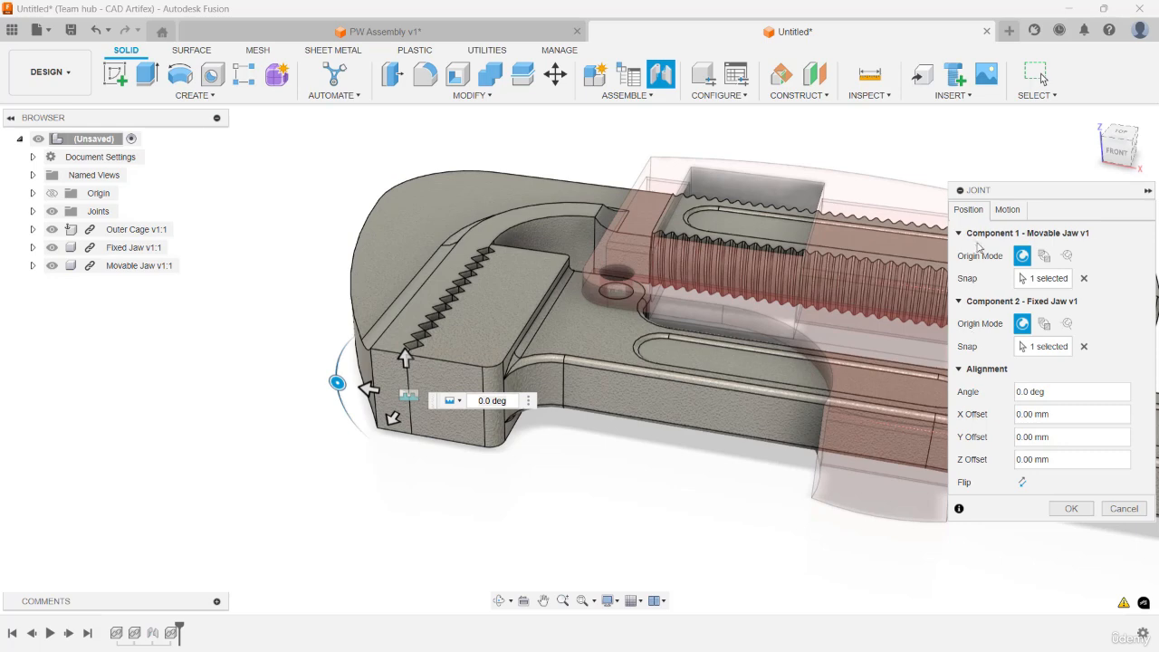
Set the jaw joint's motion type to Slider along the Y Axis
{"action": "left_click", "coordinate": [1007, 210]}
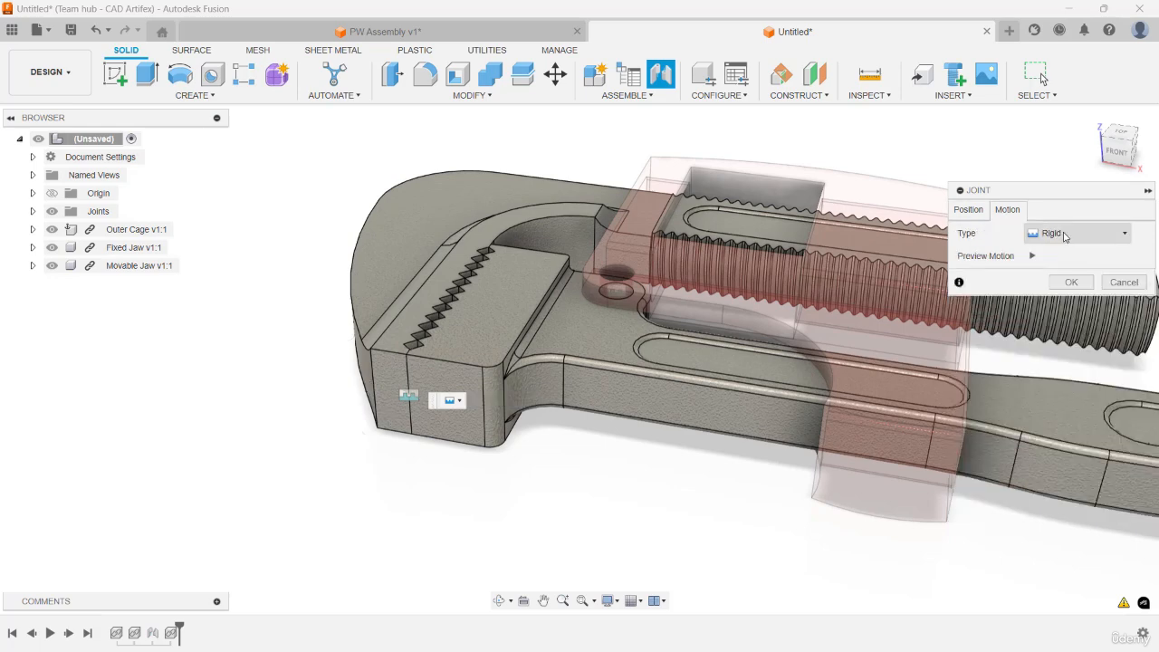
{"action": "left_click", "coordinate": [1066, 236]}
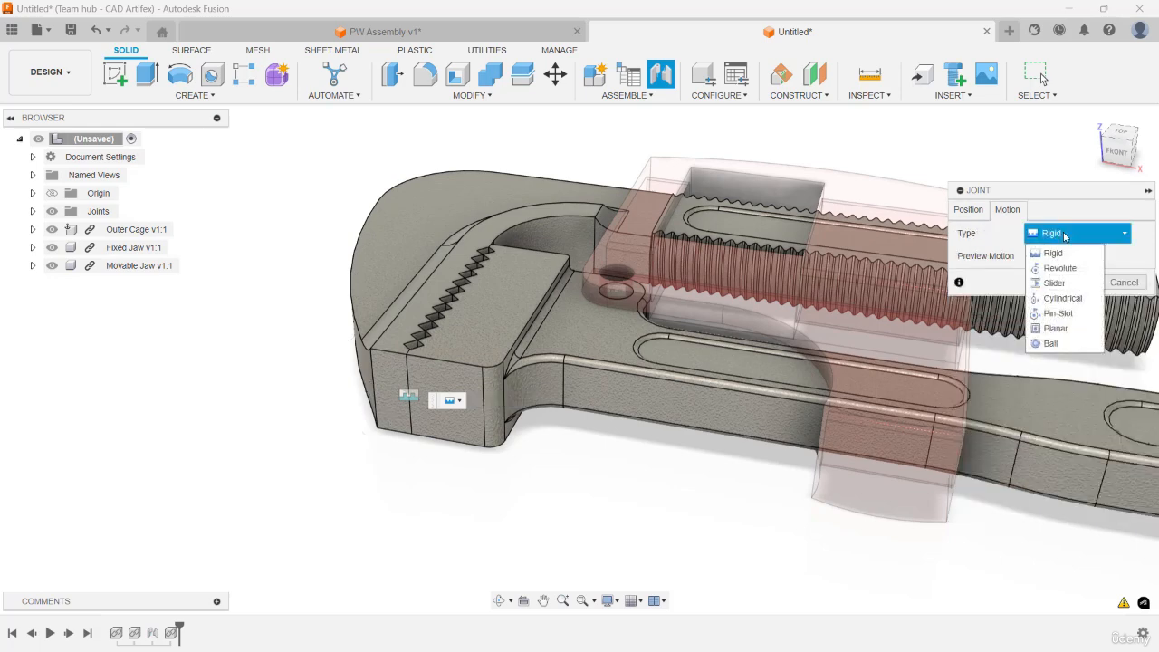
{"action": "left_click", "coordinate": [1078, 282]}
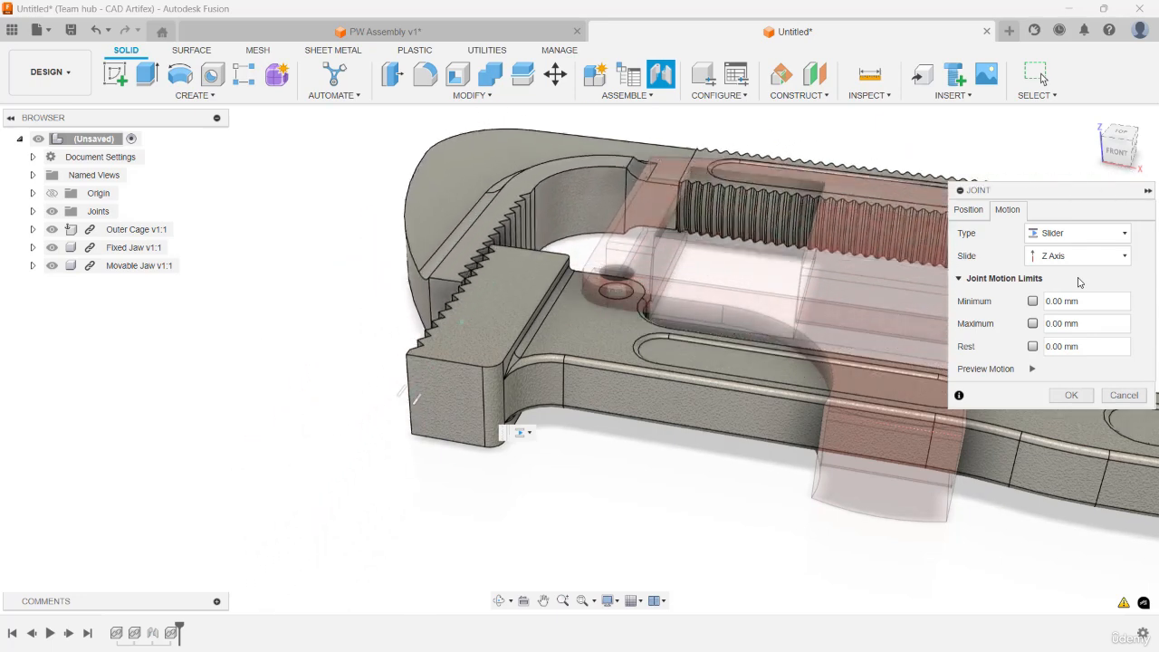
{"action": "left_click", "coordinate": [1079, 262]}
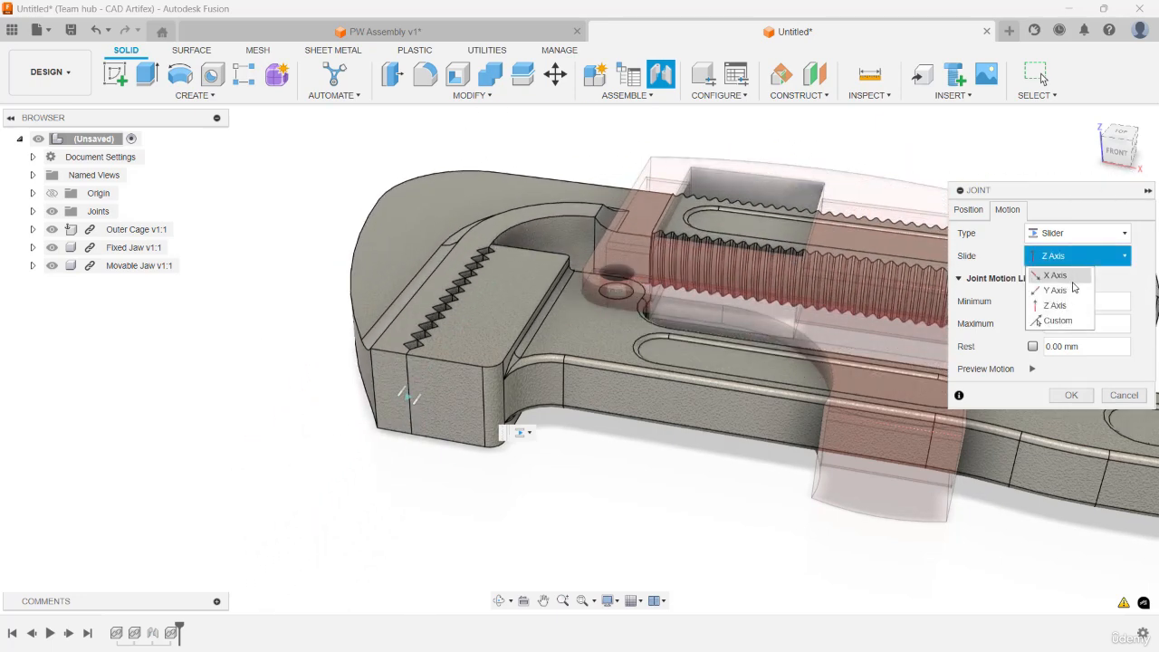
{"action": "left_click", "coordinate": [1078, 291]}
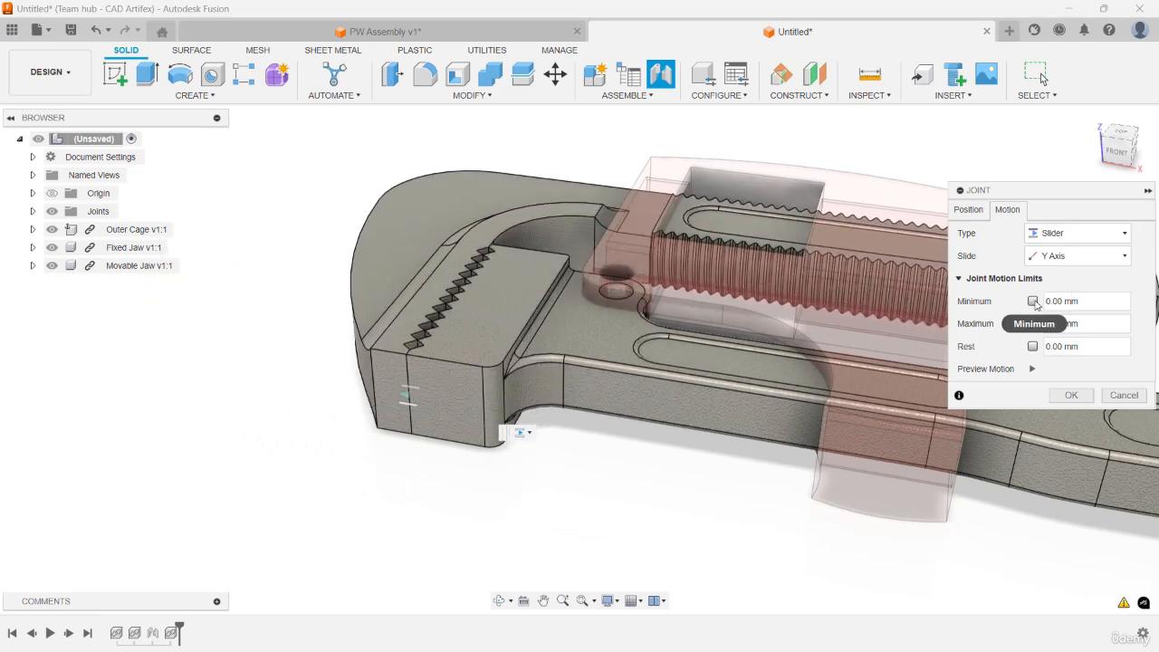
Enable the slider's motion limits with a minimum of 0 mm, a maximum of 54 mm and a rest position of 54 mm
{"action": "left_click", "coordinate": [1030, 323]}
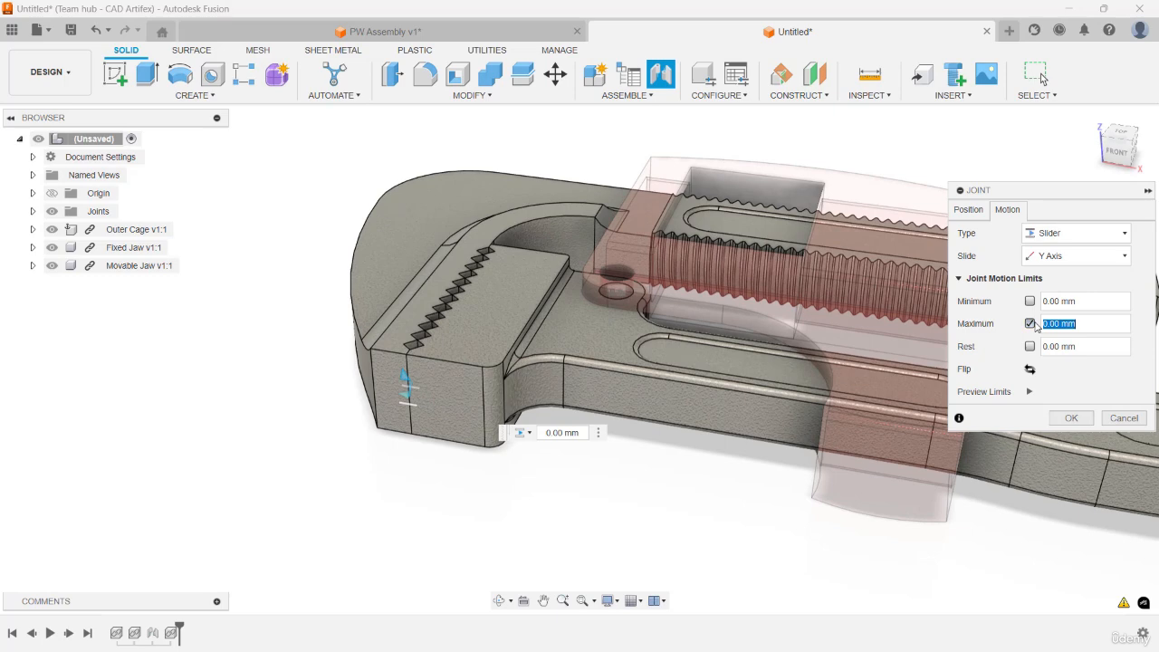
{"action": "type", "text": "54"}
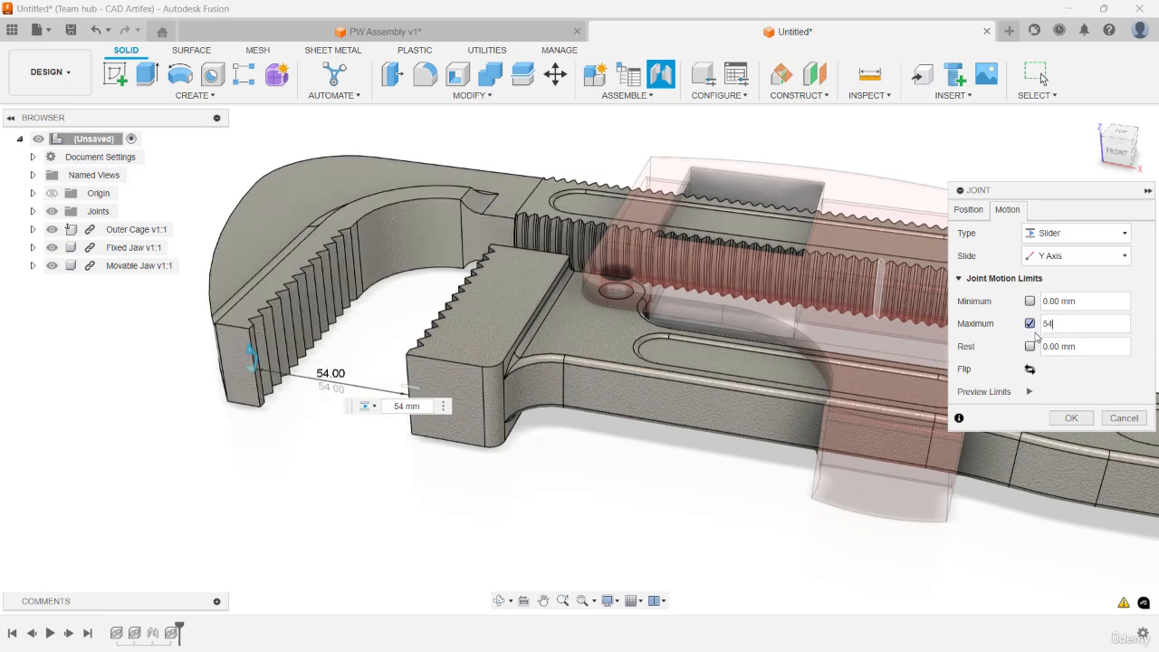
{"action": "left_click", "coordinate": [1030, 345]}
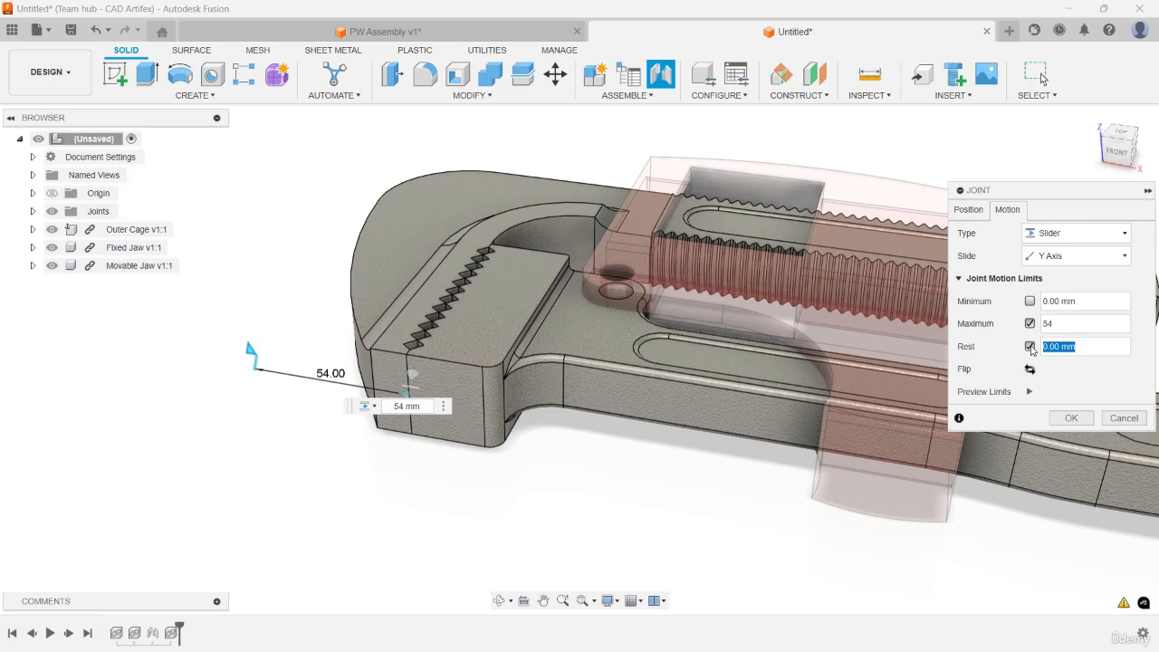
{"action": "type", "text": "54"}
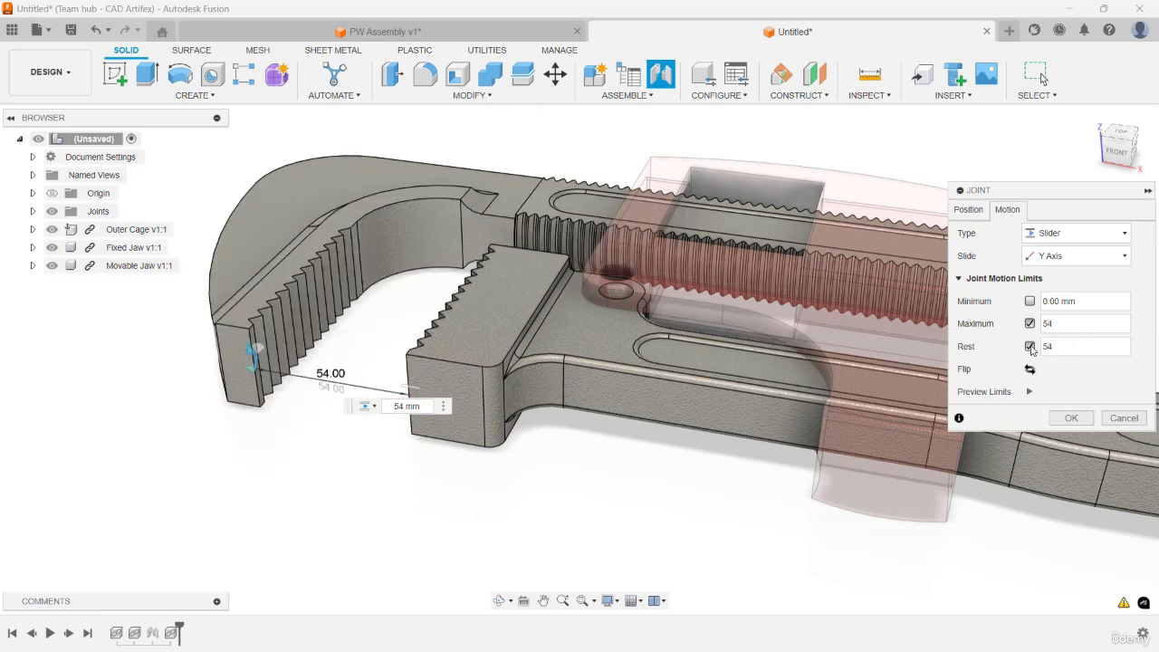
{"action": "left_click", "coordinate": [1030, 301]}
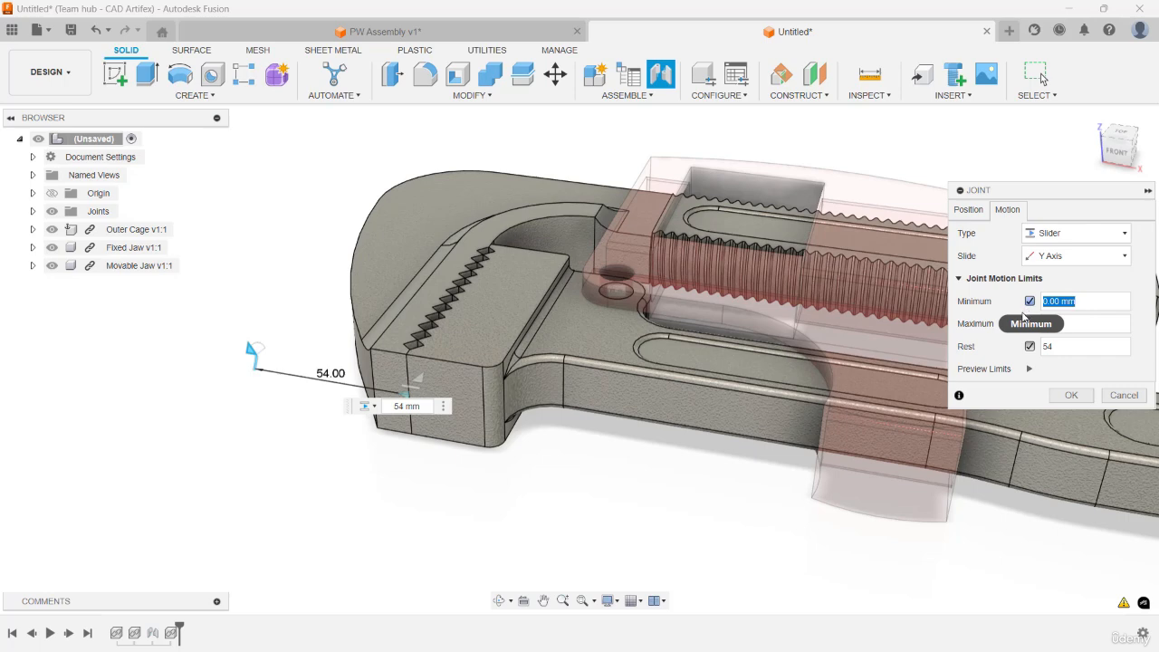
Preview the slider limits and create the joint between the Movable Jaw and Fixed Jaw
{"action": "left_click", "coordinate": [1028, 369]}
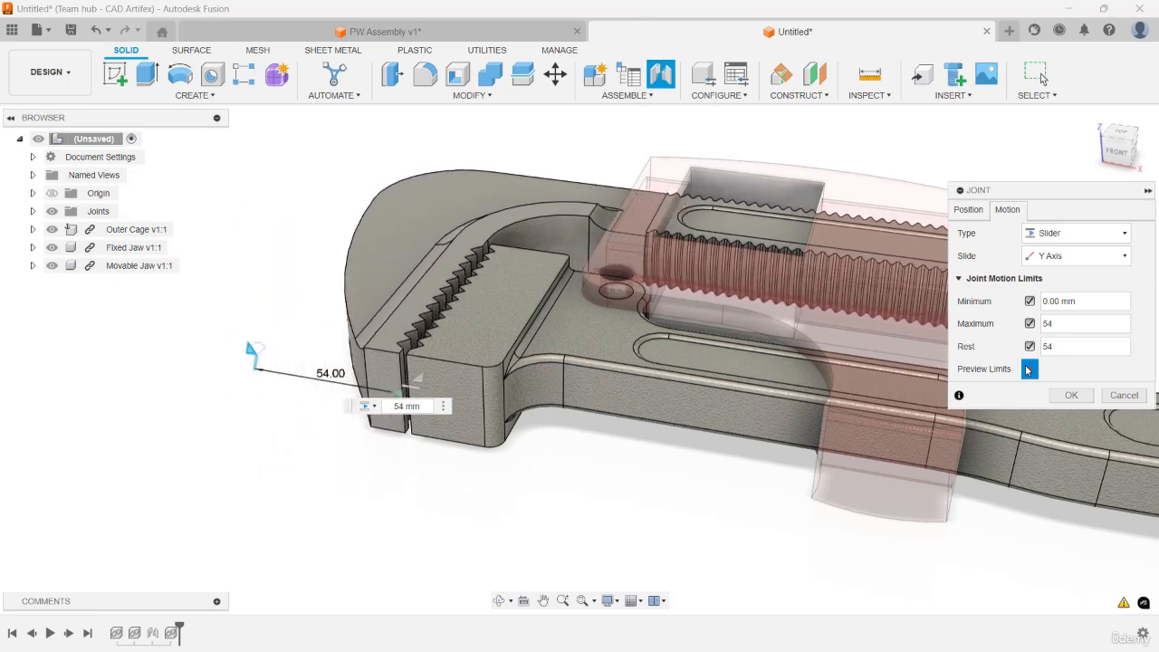
{"action": "left_click", "coordinate": [1029, 369]}
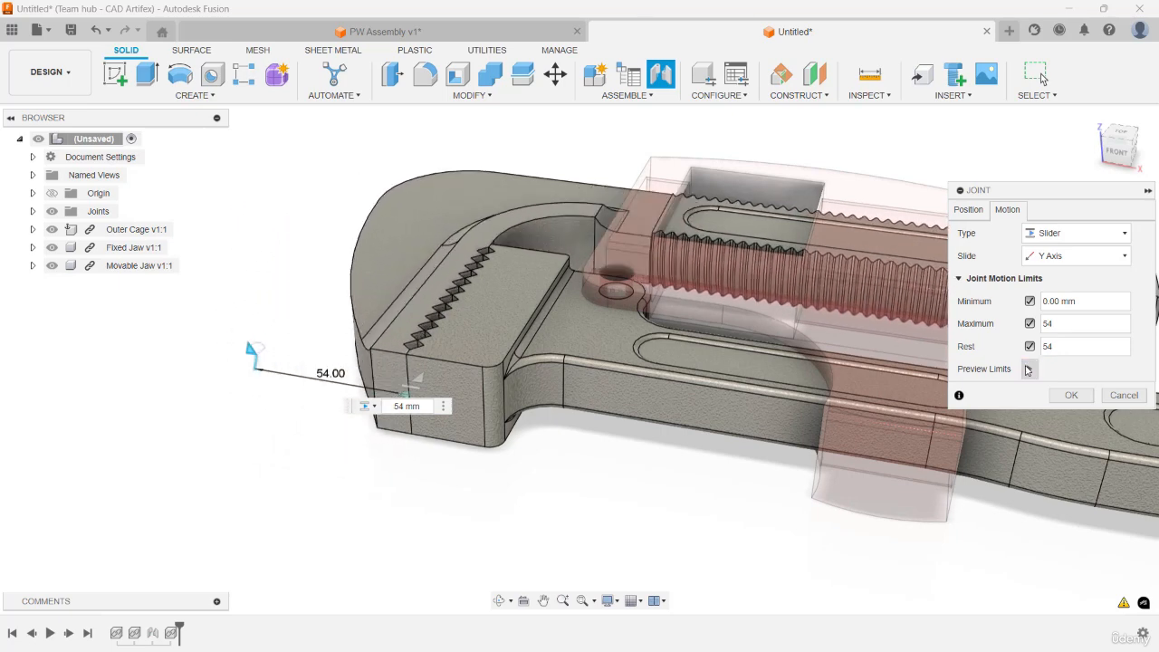
{"action": "left_click", "coordinate": [1064, 396]}
{"action": "scroll", "coordinate": [867, 397], "scroll_direction": "down", "scroll_amount": 3}
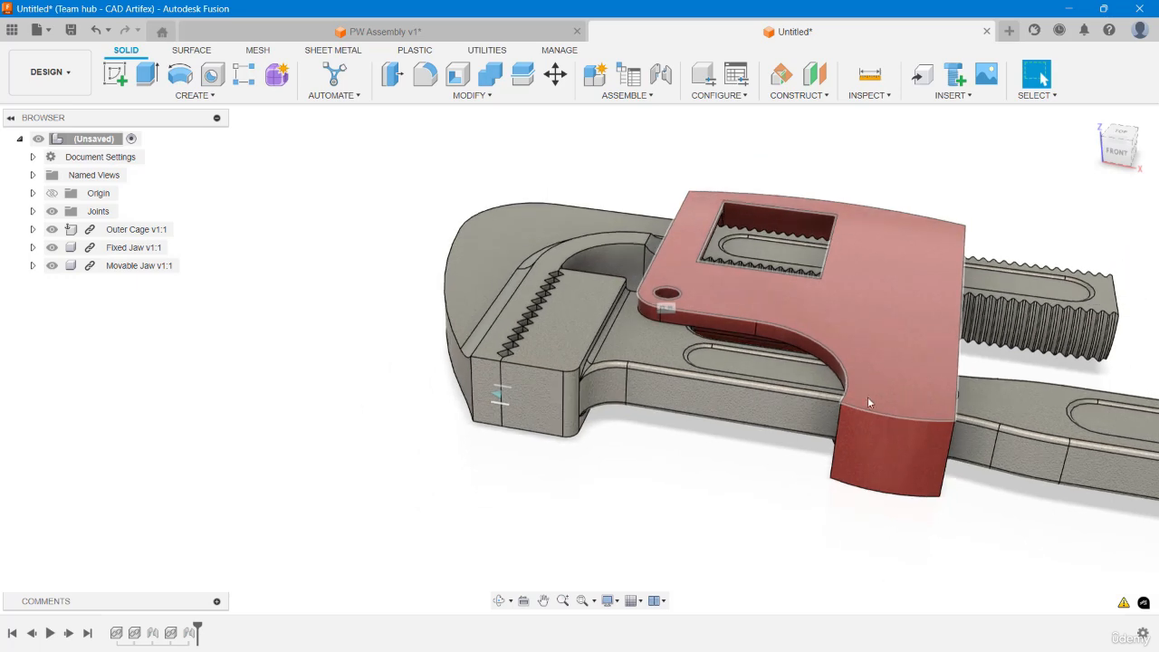
{"action": "middle_click_drag", "start_coordinate": [817, 409], "coordinate": [745, 412]}
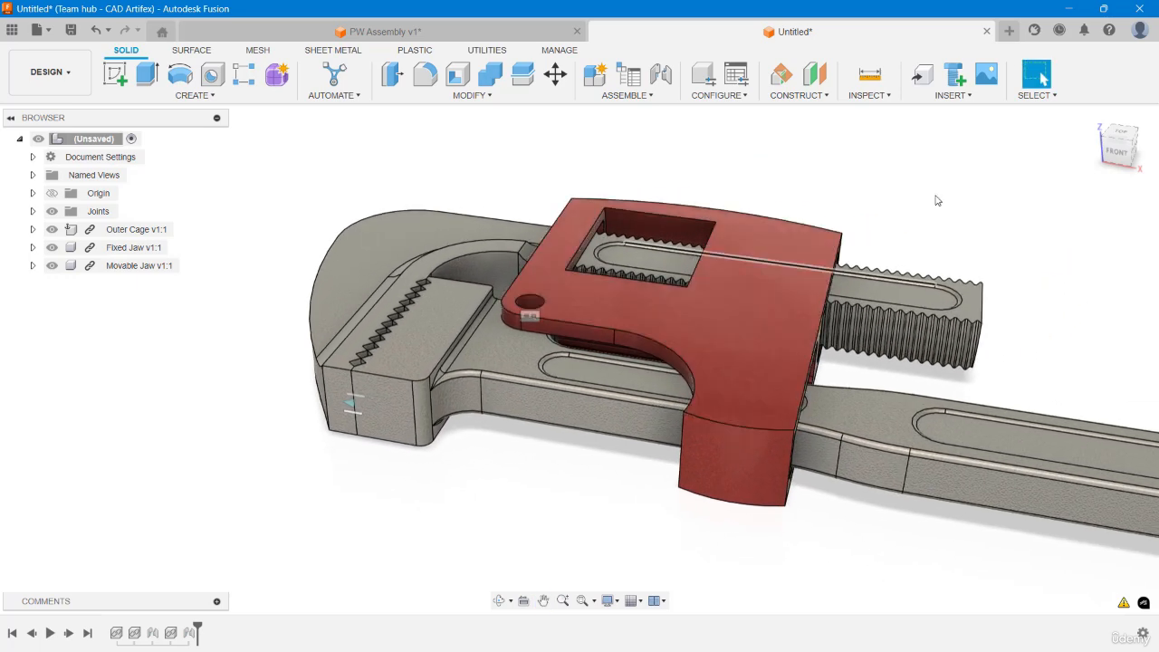
{"action": "left_click", "coordinate": [1094, 117]}
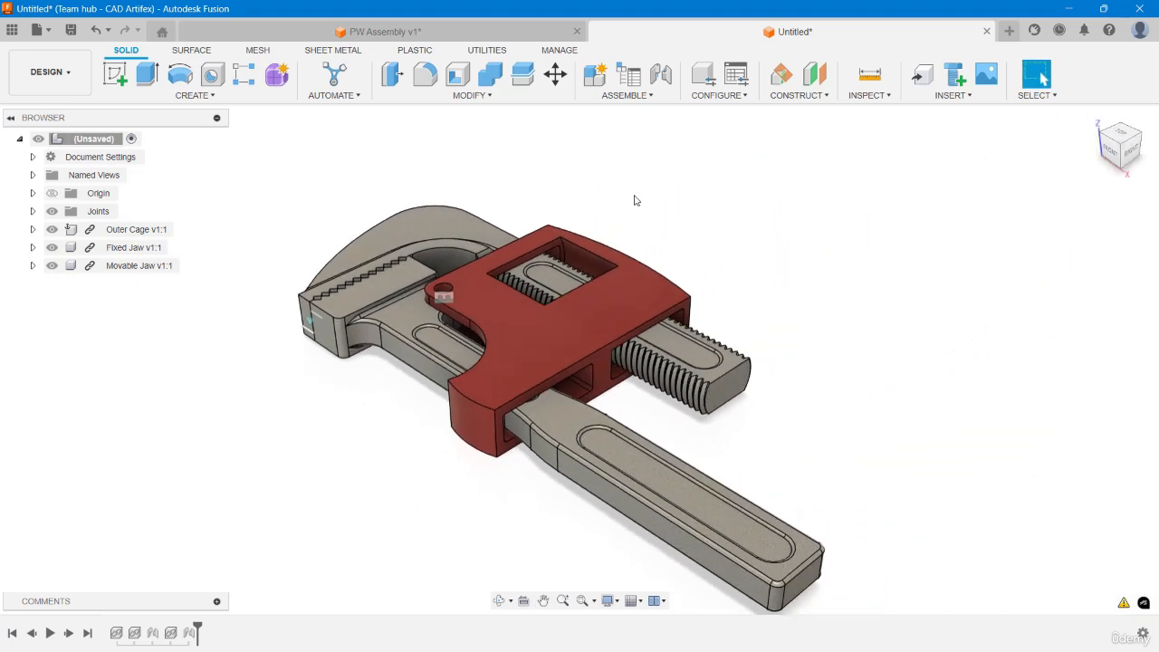
Insert the Adjustable Nut into the current design, offset -1.865 mm in X and 114.944 mm in Z
{"action": "left_click", "coordinate": [12, 29]}
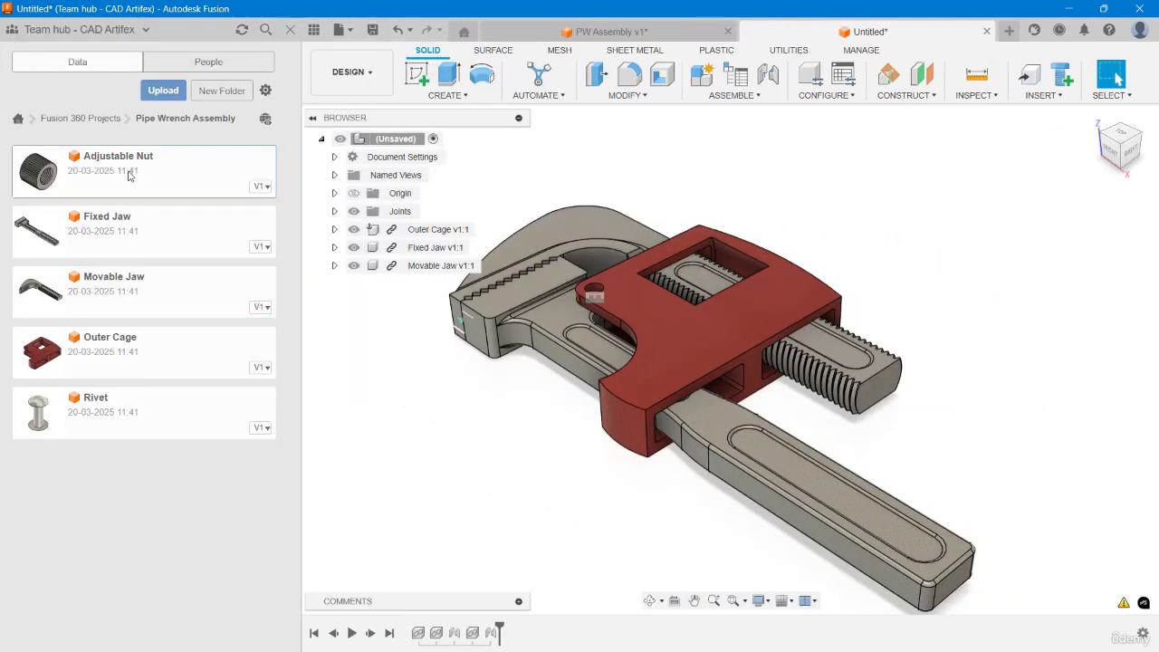
{"action": "right_click", "coordinate": [129, 176]}
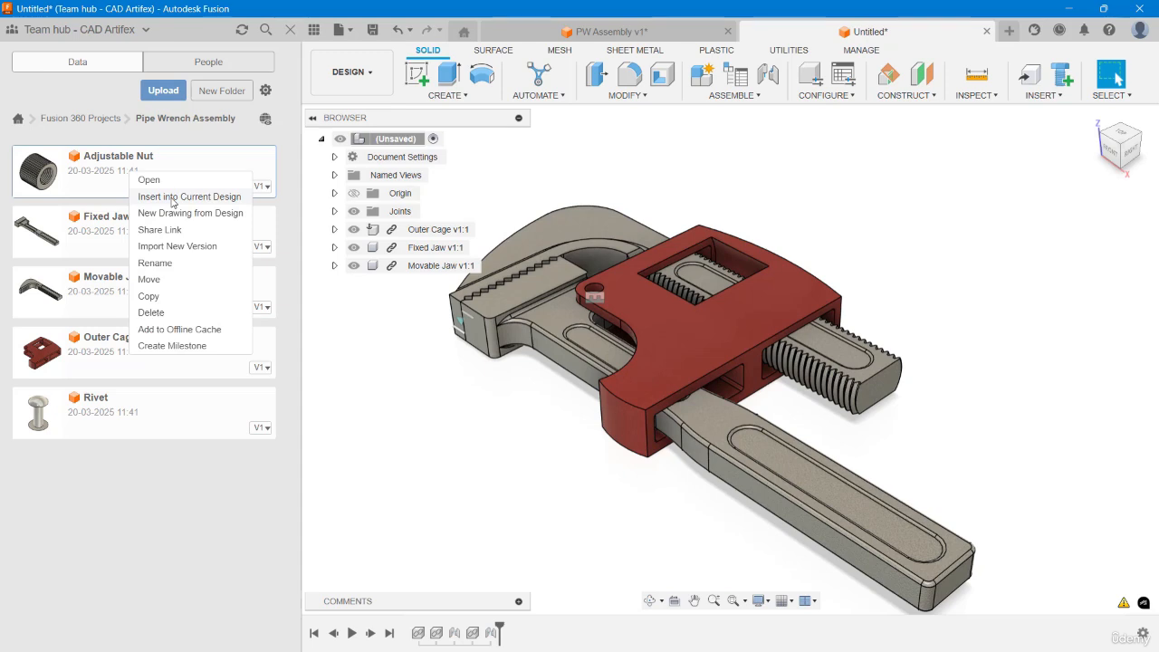
{"action": "left_click", "coordinate": [172, 198]}
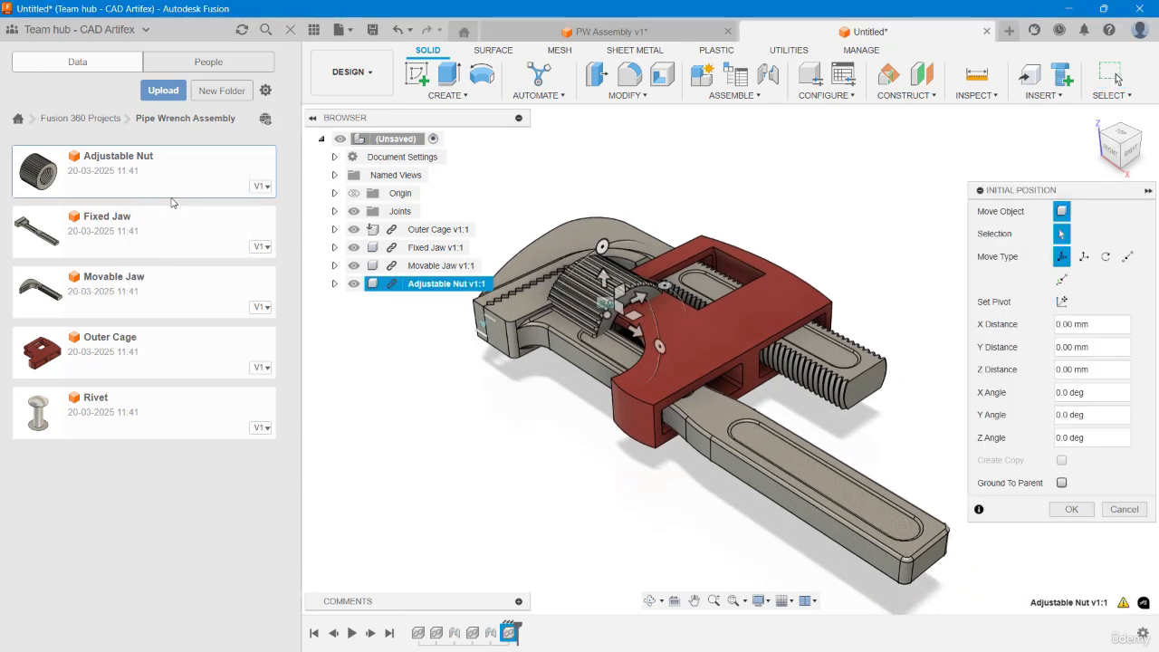
{"action": "left_click", "coordinate": [290, 31]}
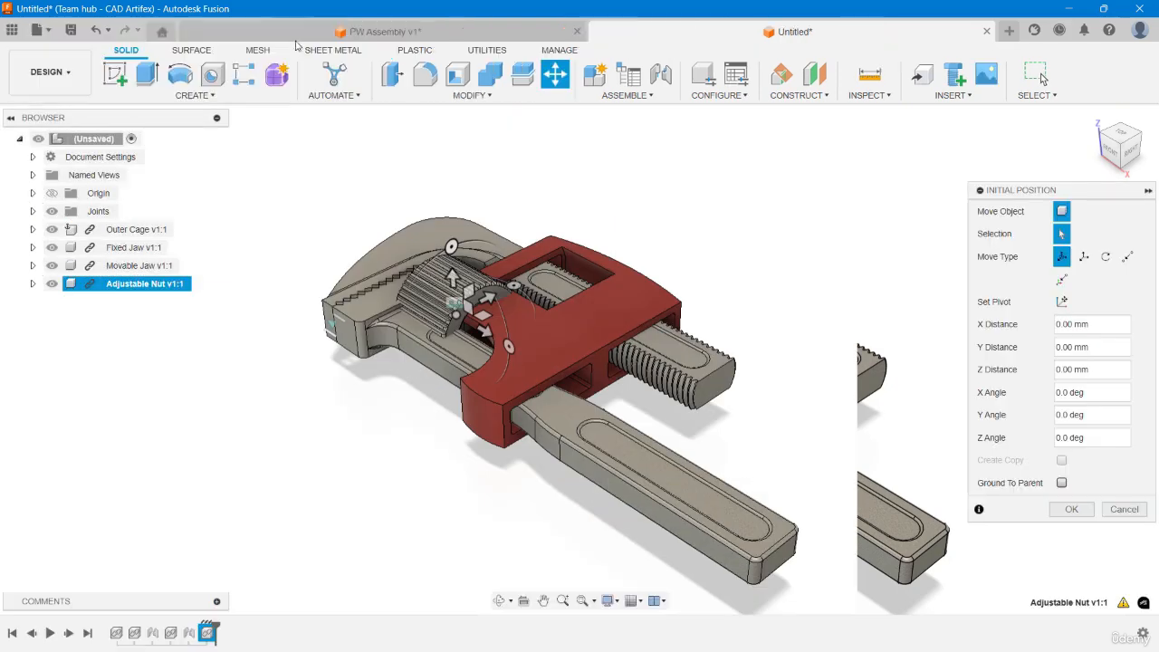
{"action": "left_click_drag", "start_coordinate": [470, 309], "coordinate": [412, 298]}
{"action": "left_click_drag", "start_coordinate": [439, 228], "coordinate": [458, 176]}
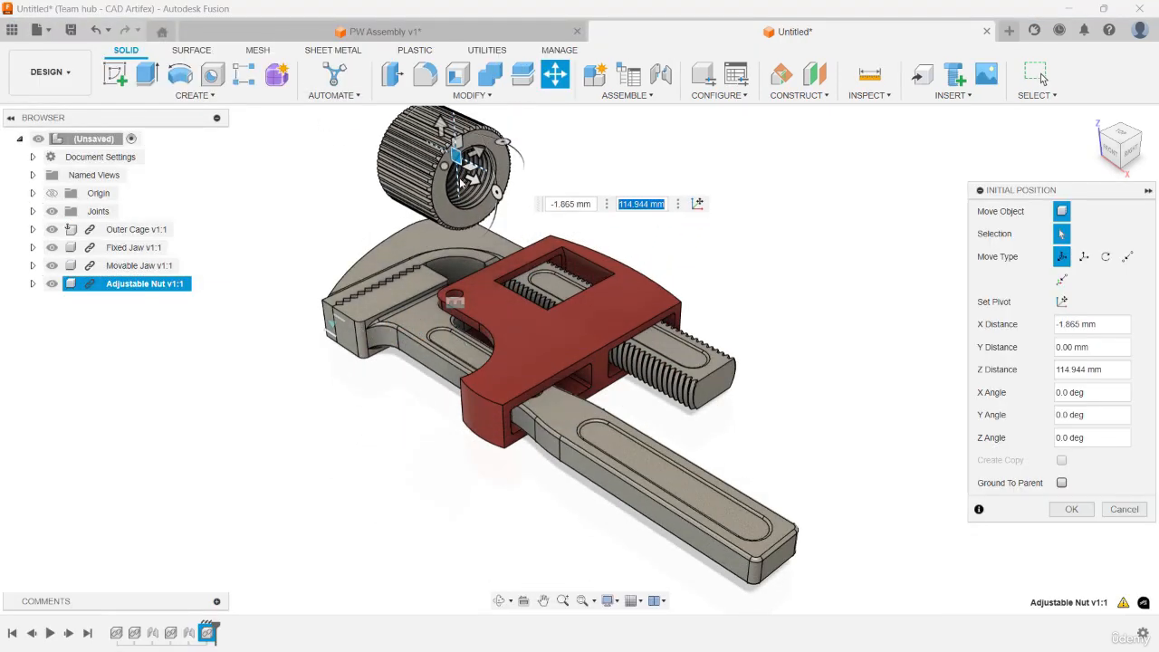
{"action": "middle_click_drag", "start_coordinate": [457, 176], "coordinate": [476, 206]}
{"action": "middle_click_drag", "start_coordinate": [491, 277], "coordinate": [497, 295]}
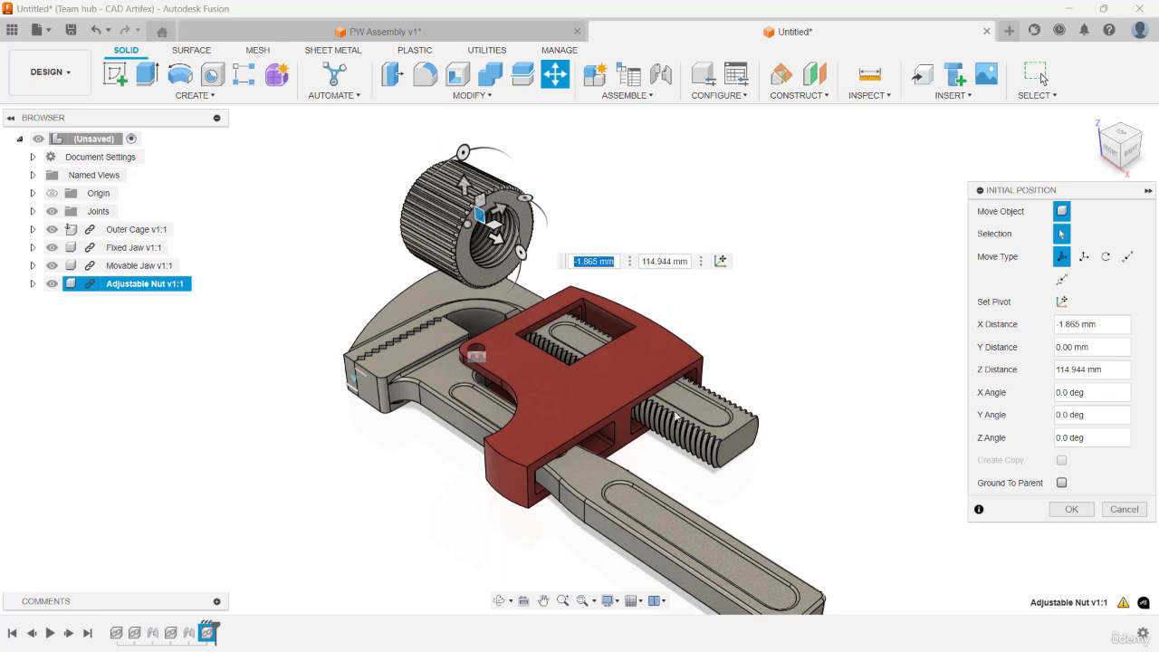
{"action": "left_click", "coordinate": [1067, 510]}
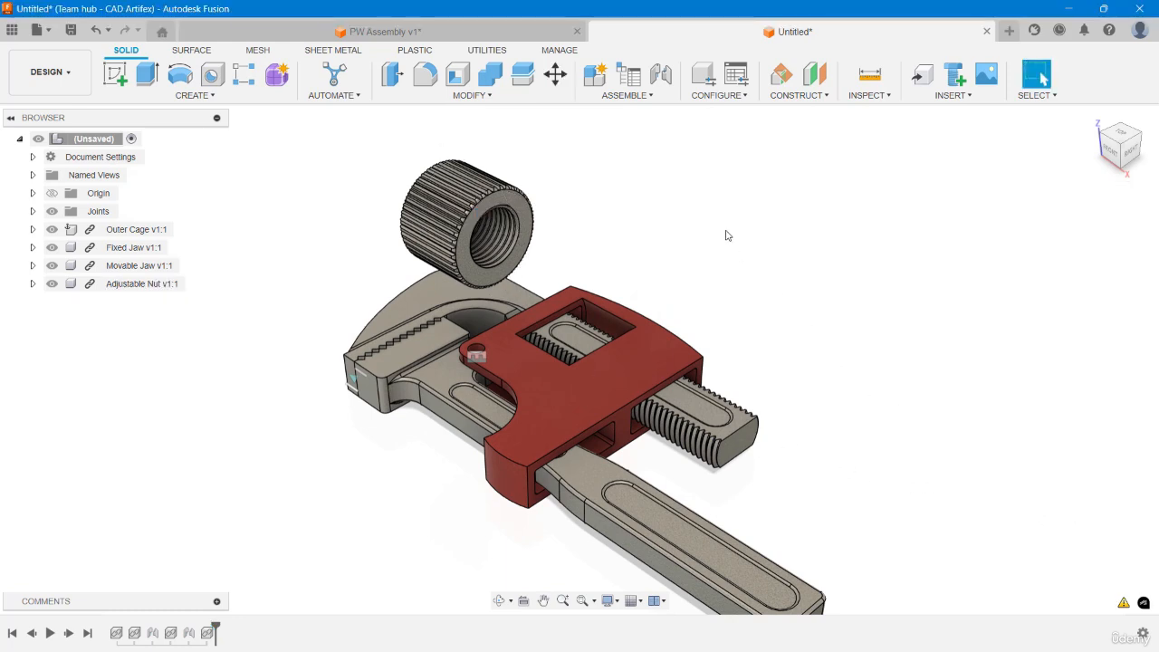
Start a joint snapping the Adjustable Nut's front bore center to the arc center of the opening in the Outer Cage's window wall
{"action": "left_click", "coordinate": [662, 77]}
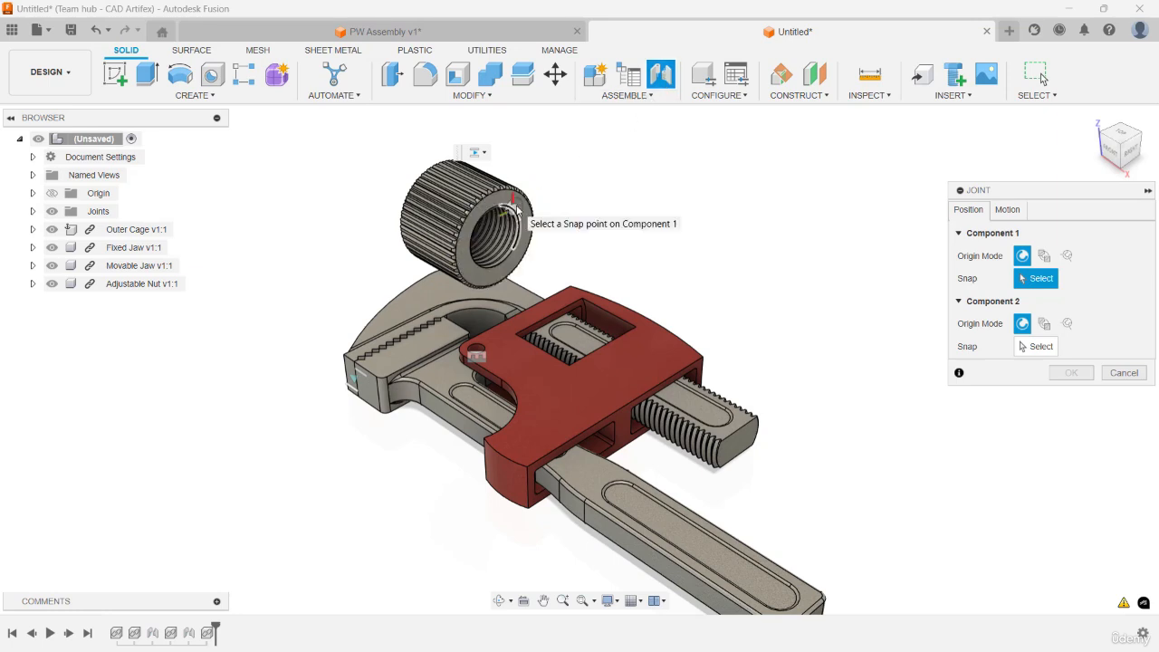
{"action": "scroll", "coordinate": [518, 209], "scroll_direction": "up", "scroll_amount": 2}
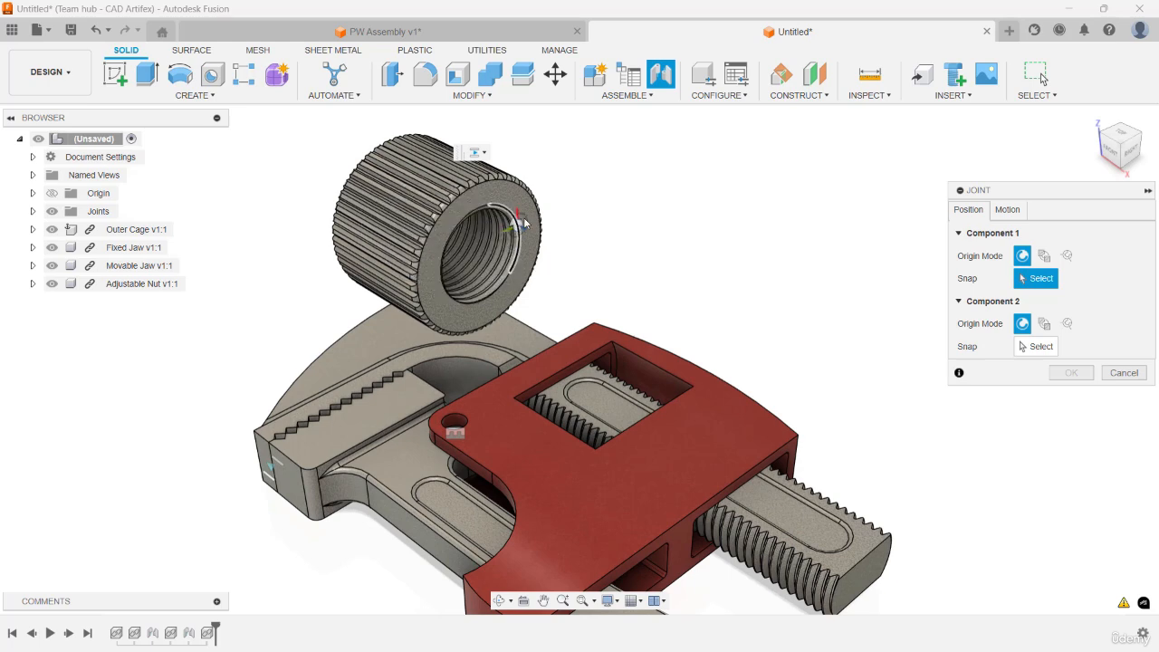
{"action": "left_click", "coordinate": [483, 260]}
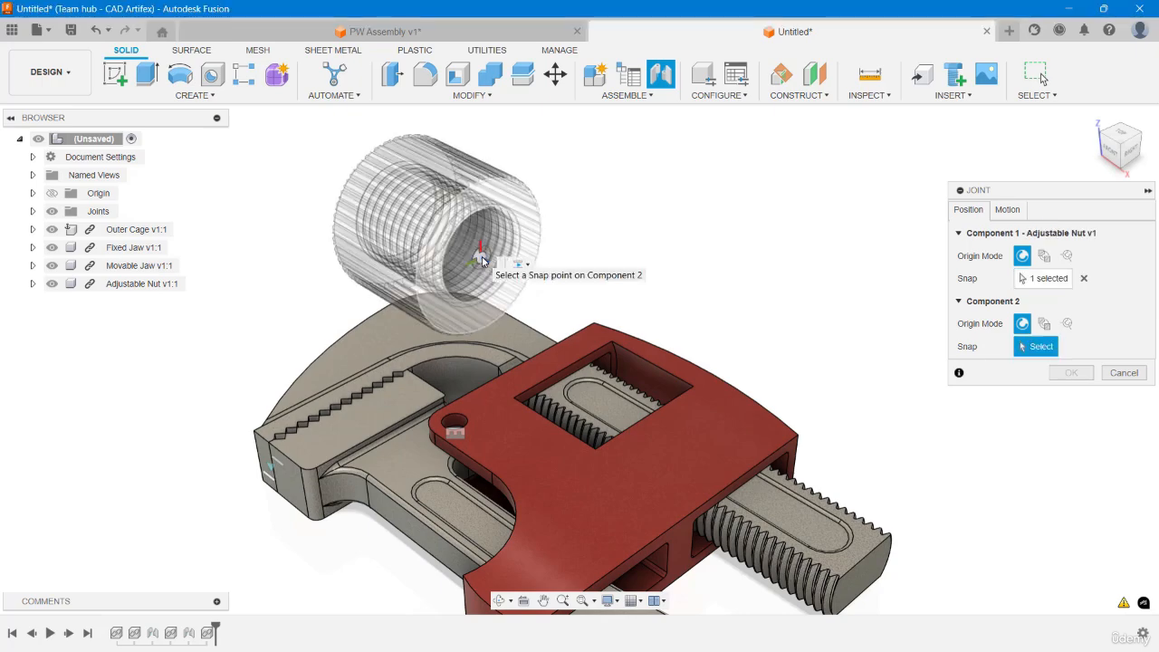
{"action": "middle_click_drag", "start_coordinate": [675, 395], "coordinate": [773, 371], "text": "shift"}
{"action": "scroll", "coordinate": [772, 370], "scroll_direction": "up", "scroll_amount": 5}
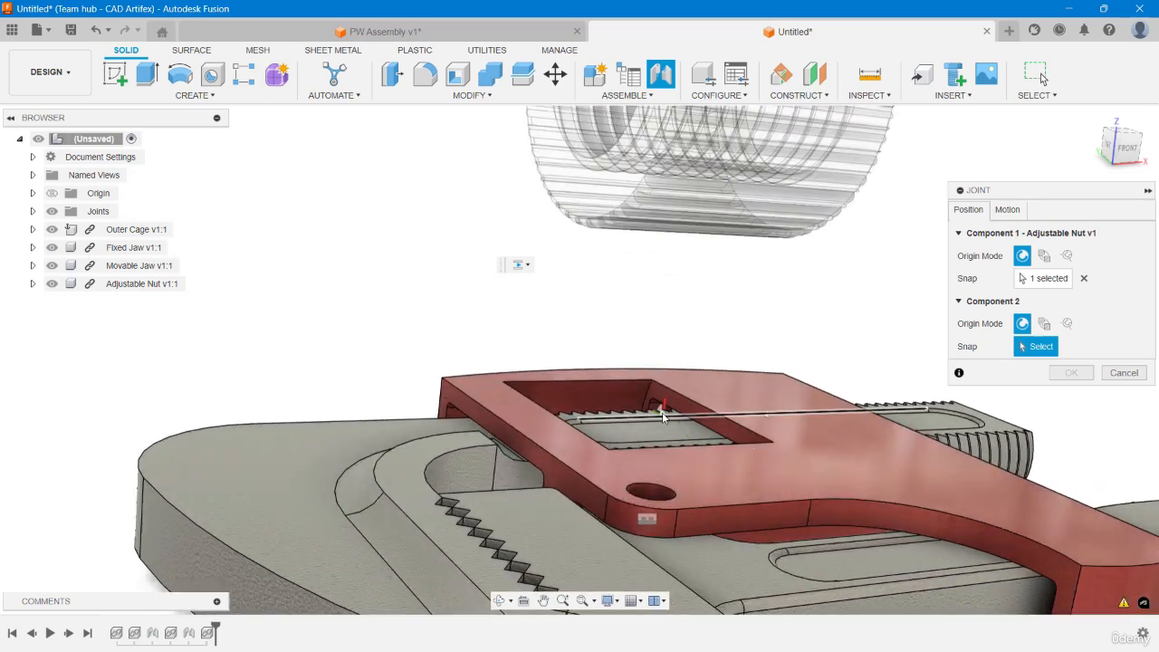
{"action": "middle_click_drag", "start_coordinate": [657, 409], "coordinate": [627, 386]}
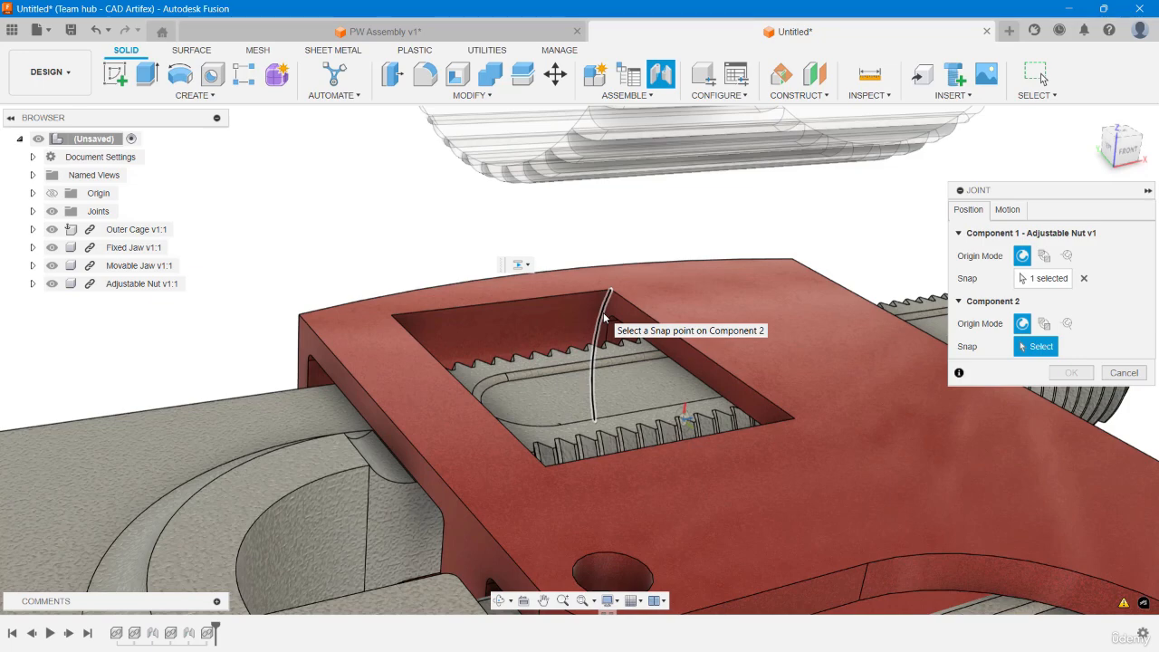
{"action": "left_click", "coordinate": [683, 419]}
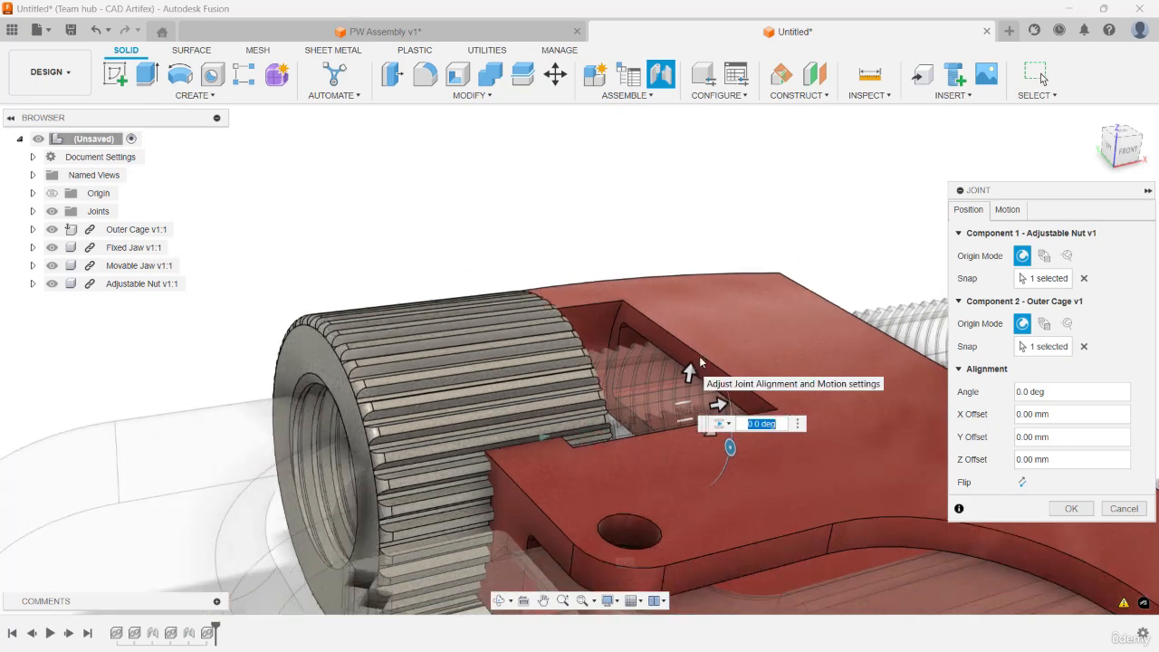
Set the Adjustable Nut joint's motion to Revolute about the Z axis and create the joint with the Outer Cage
{"action": "left_click", "coordinate": [1093, 118]}
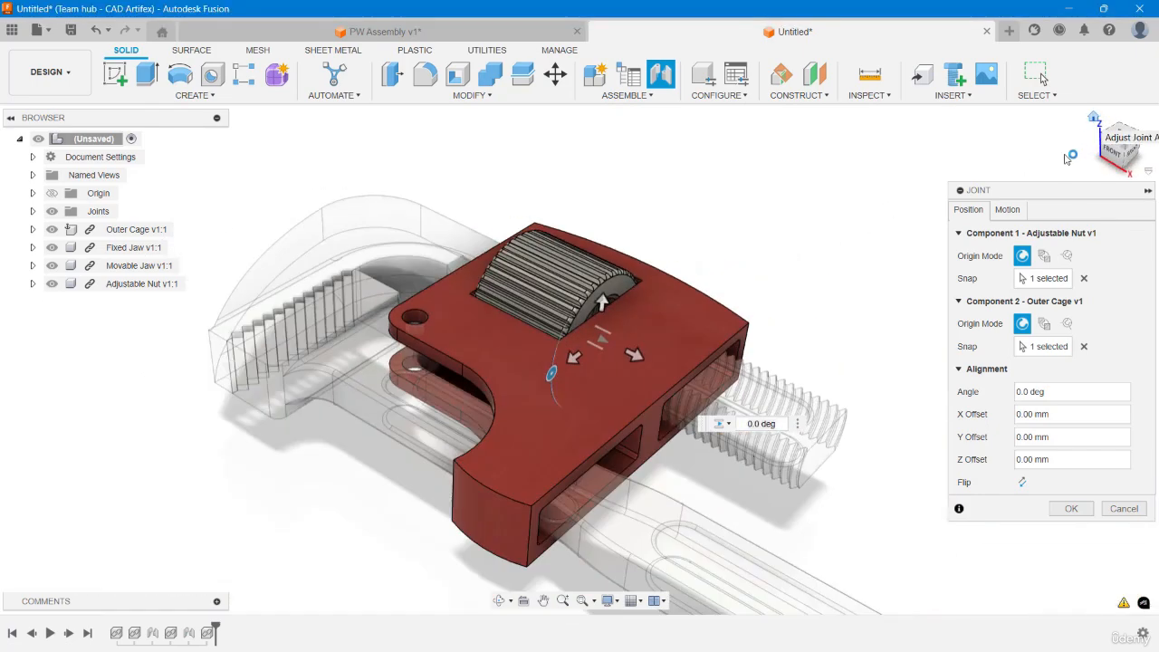
{"action": "scroll", "coordinate": [544, 243], "scroll_direction": "up", "scroll_amount": 5}
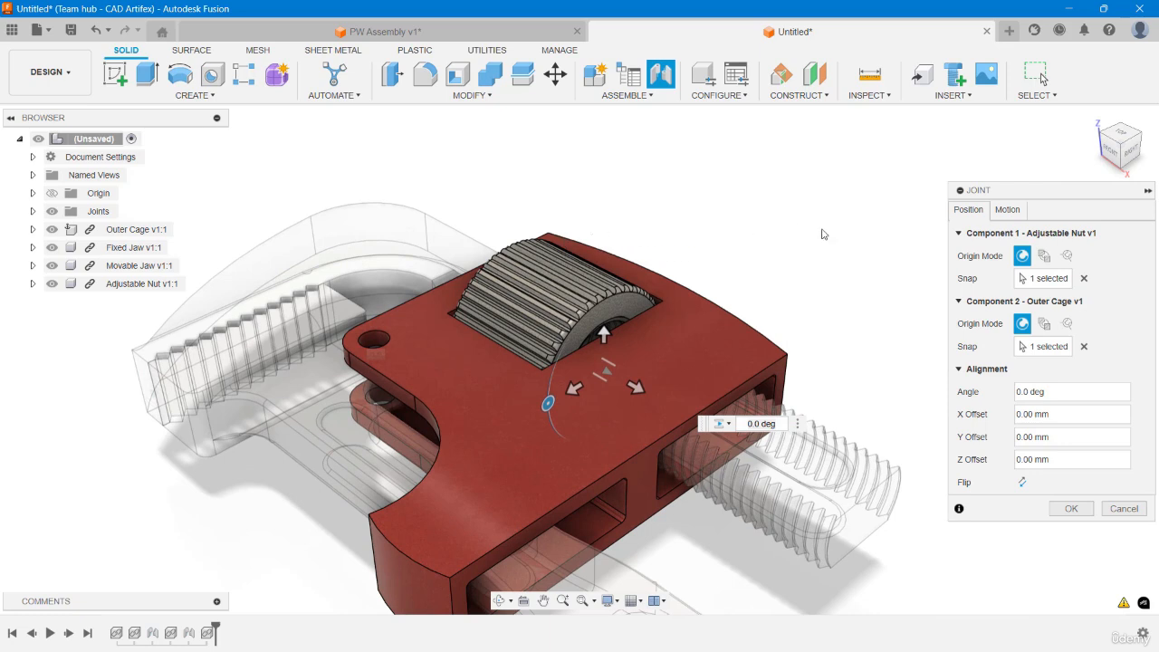
{"action": "left_click", "coordinate": [1012, 215]}
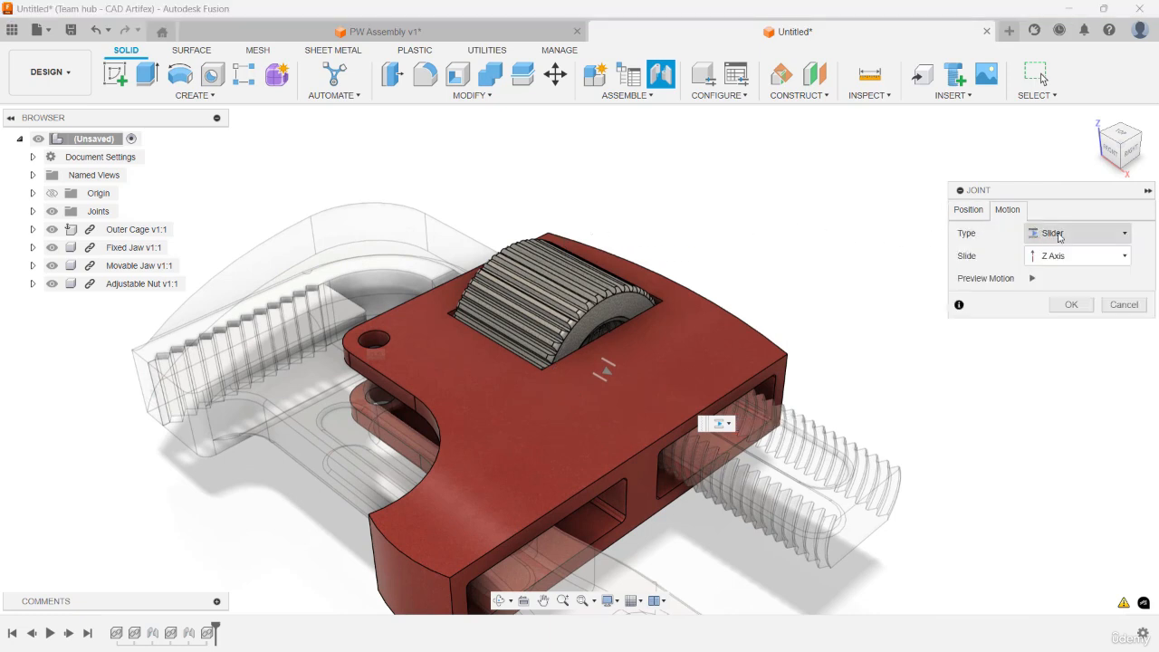
{"action": "left_click", "coordinate": [1077, 232]}
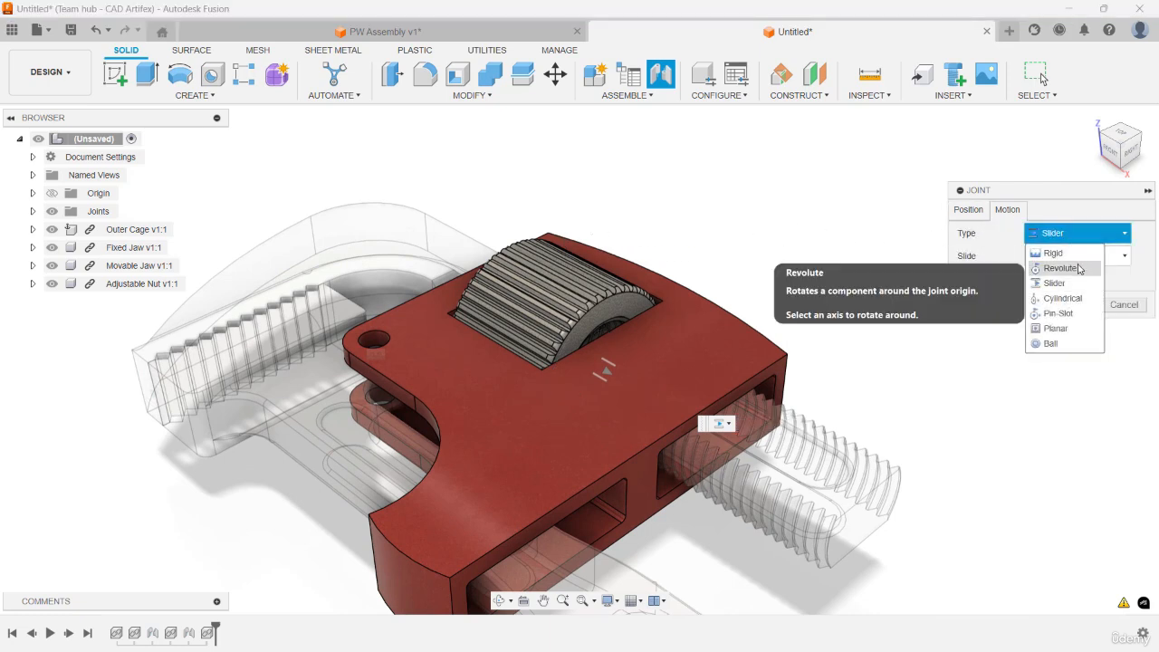
{"action": "left_click", "coordinate": [1079, 269]}
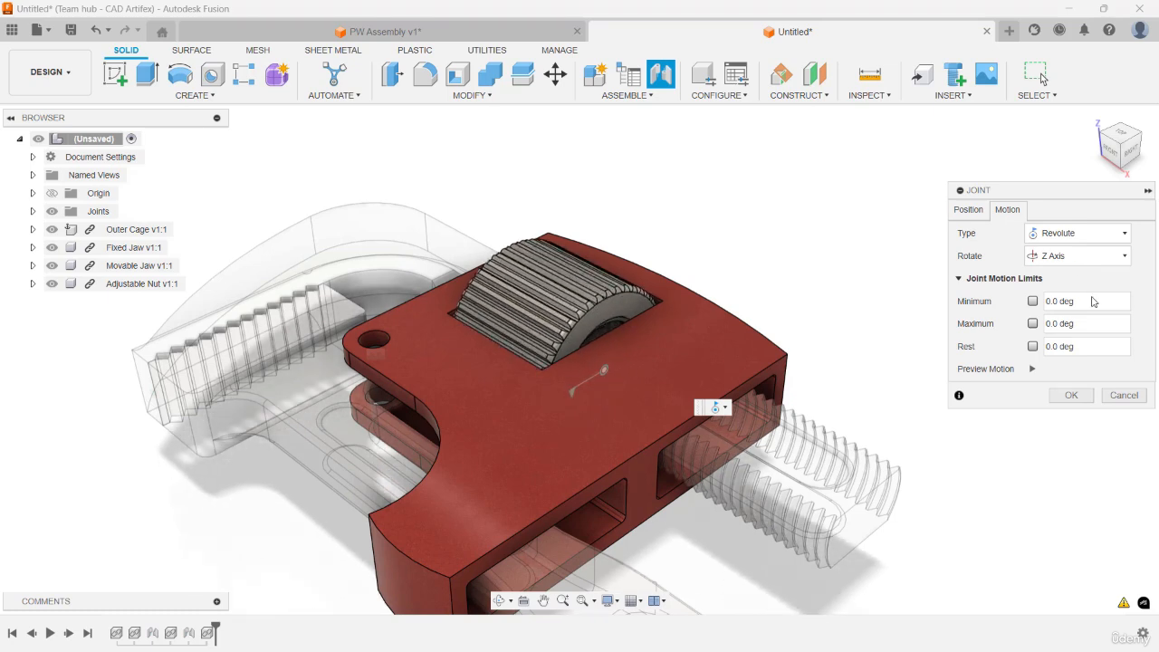
{"action": "left_click", "coordinate": [1071, 396]}
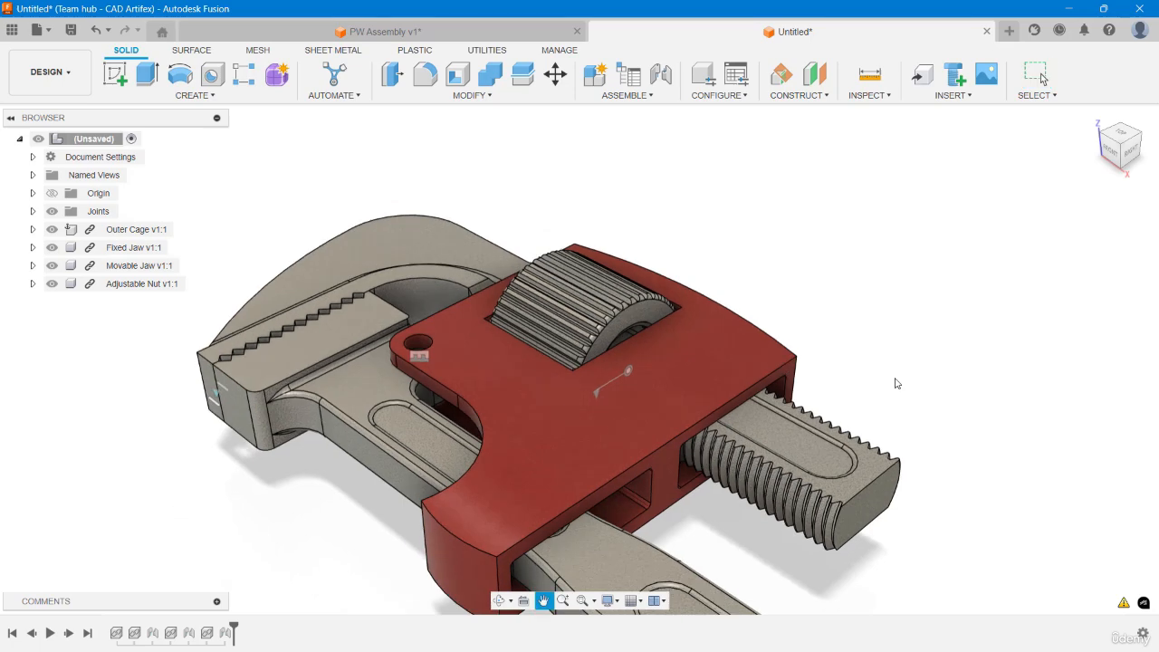
Insert the Rivet into the current design, offset -205.613 mm in X and -9.628 mm in Z
{"action": "scroll", "coordinate": [906, 362], "scroll_direction": "down", "scroll_amount": 5}
{"action": "middle_click_drag", "start_coordinate": [934, 332], "coordinate": [897, 339]}
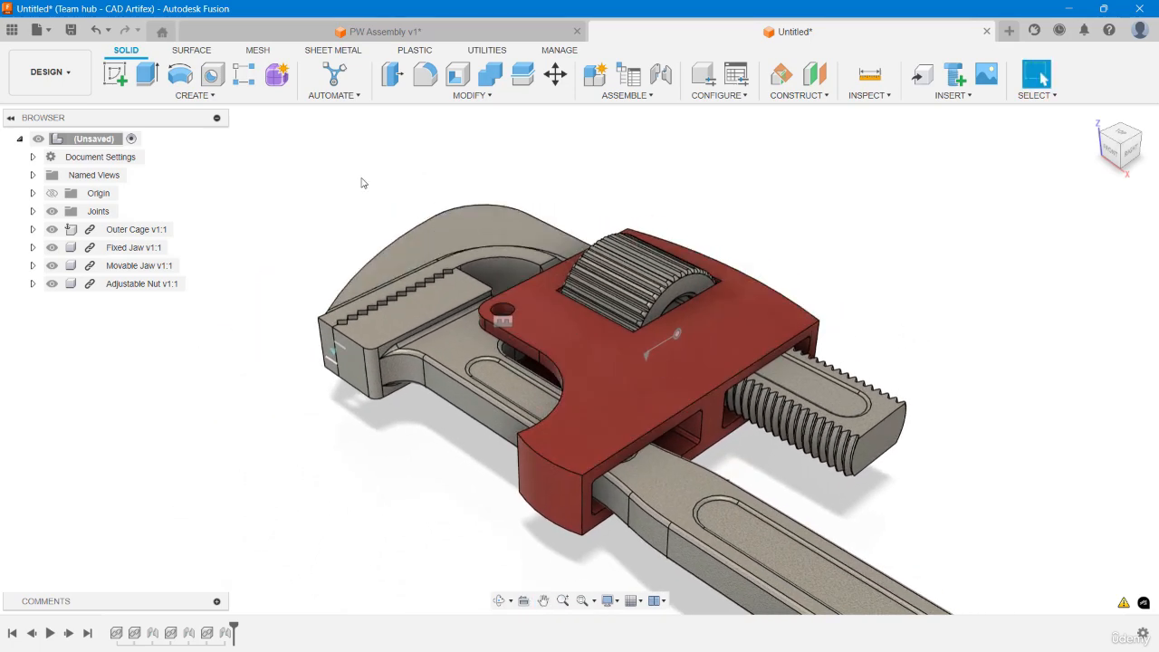
{"action": "left_click", "coordinate": [20, 31]}
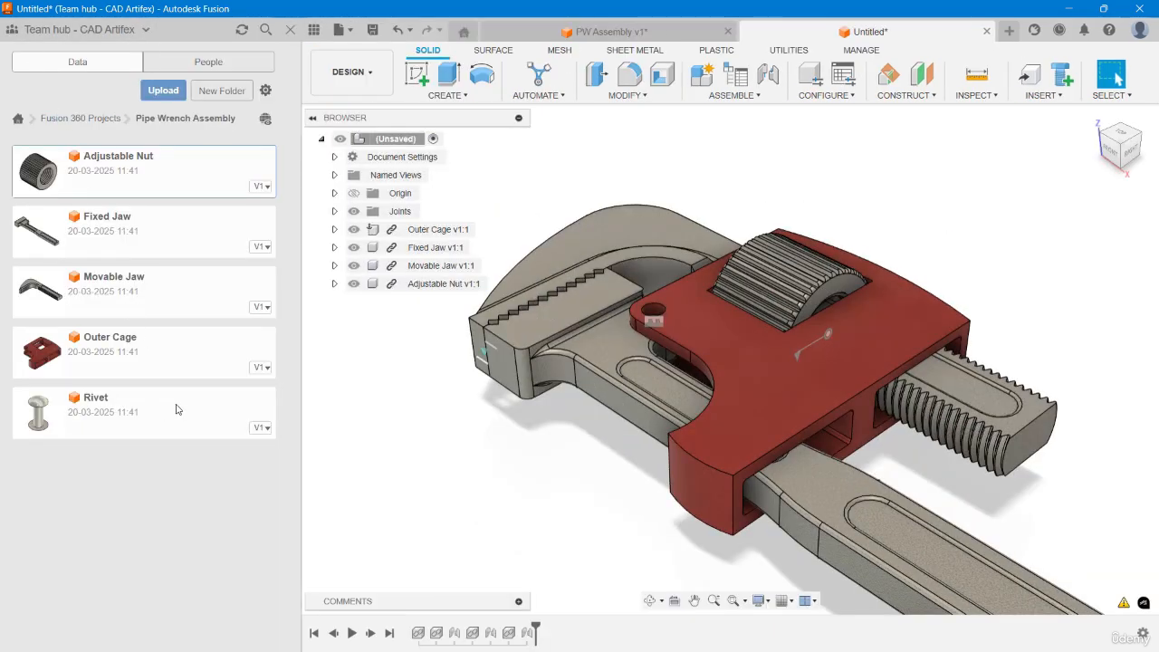
{"action": "left_click", "coordinate": [177, 409]}
{"action": "right_click", "coordinate": [178, 410]}
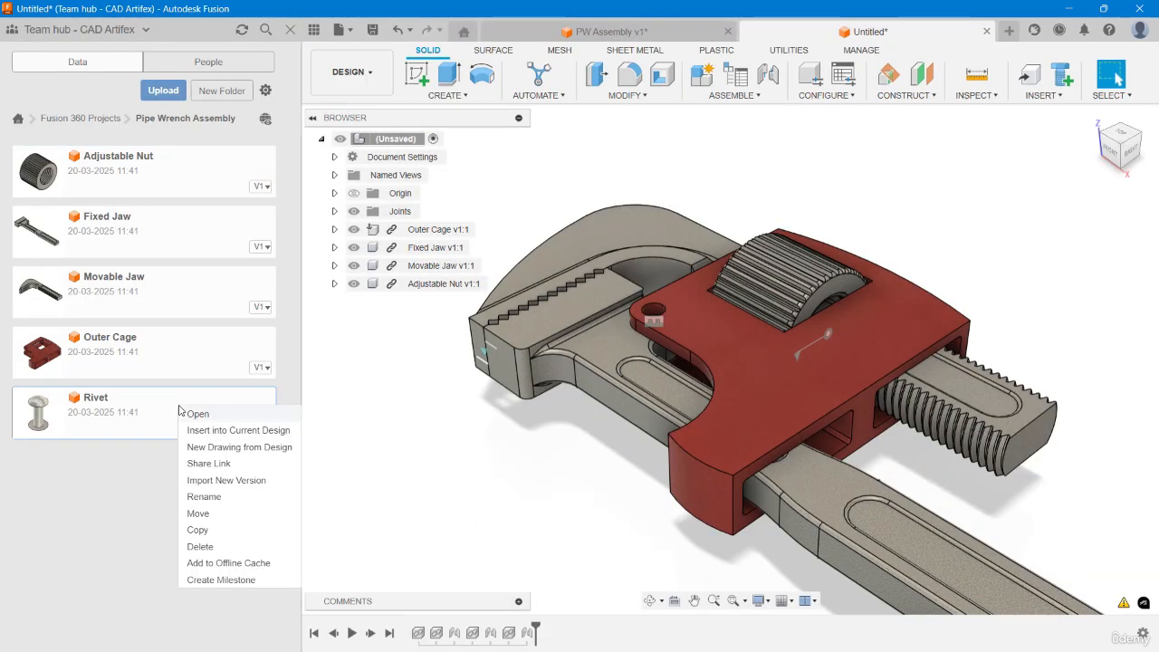
{"action": "left_click", "coordinate": [233, 431]}
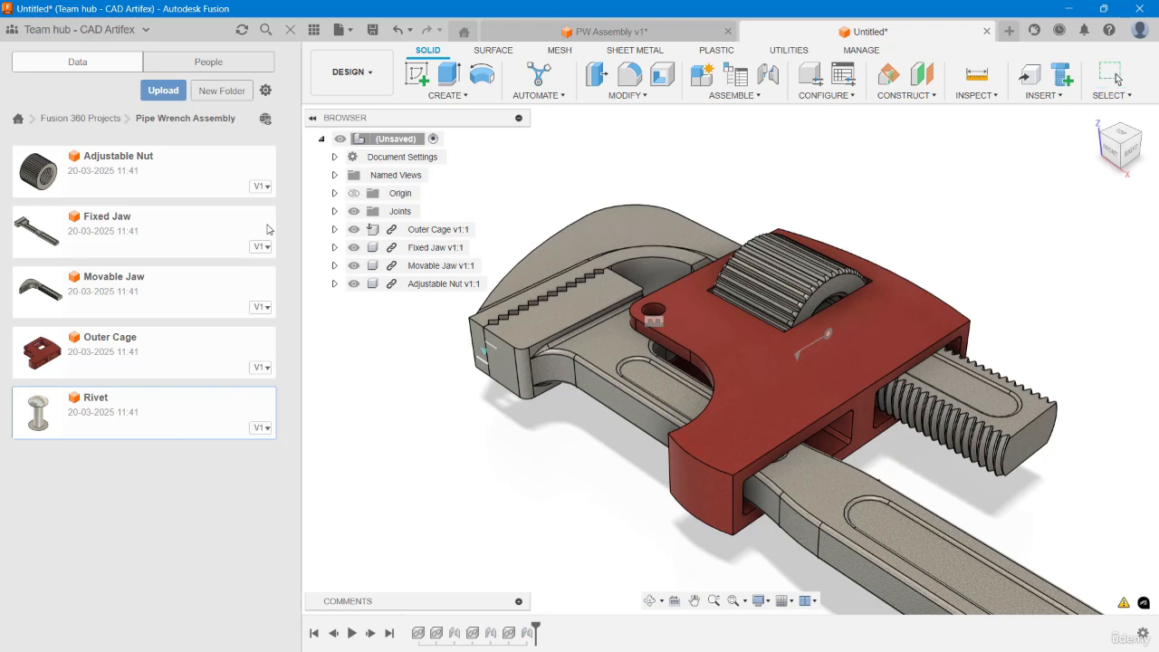
{"action": "left_click", "coordinate": [291, 29]}
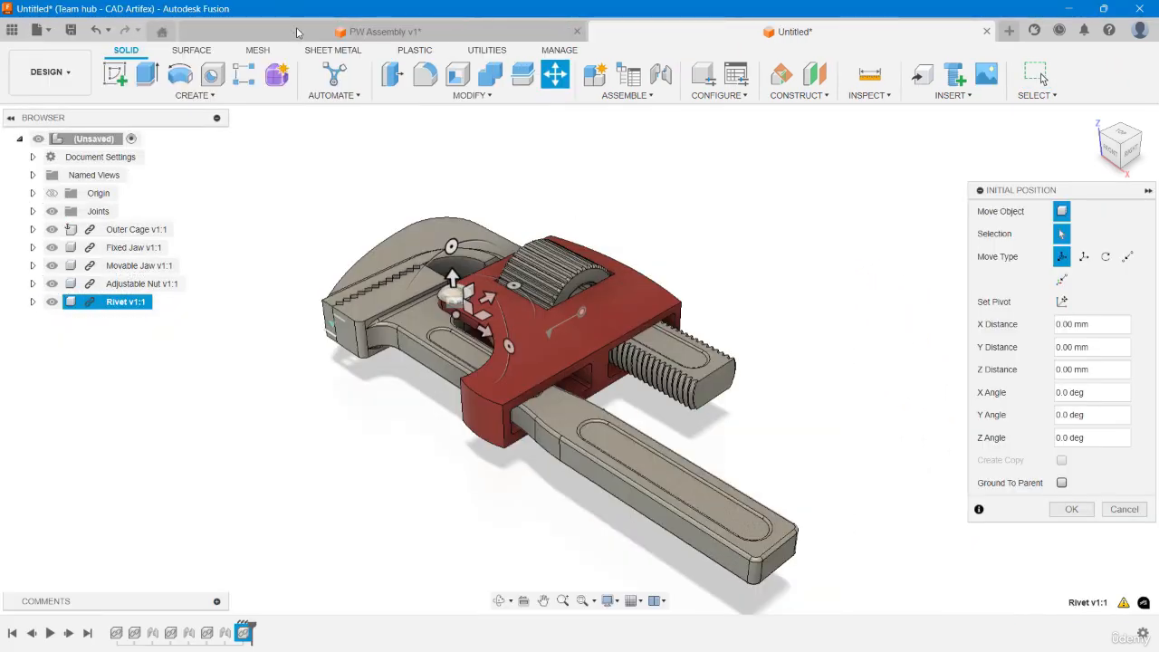
{"action": "left_click_drag", "start_coordinate": [467, 310], "coordinate": [312, 228]}
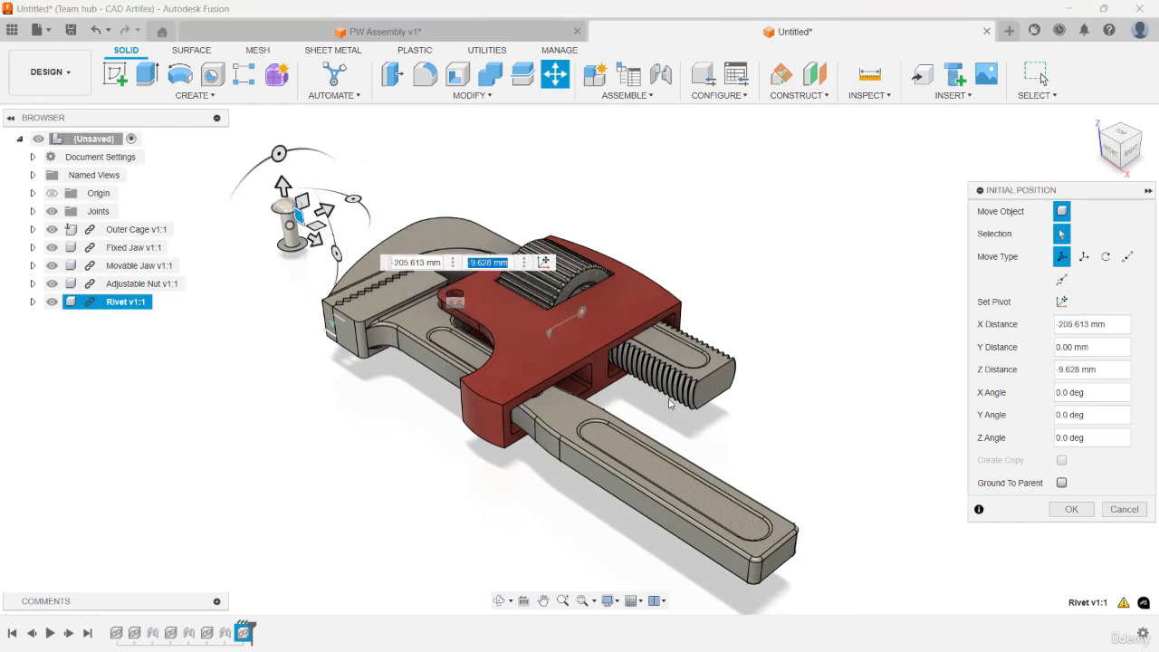
{"action": "left_click", "coordinate": [1050, 509]}
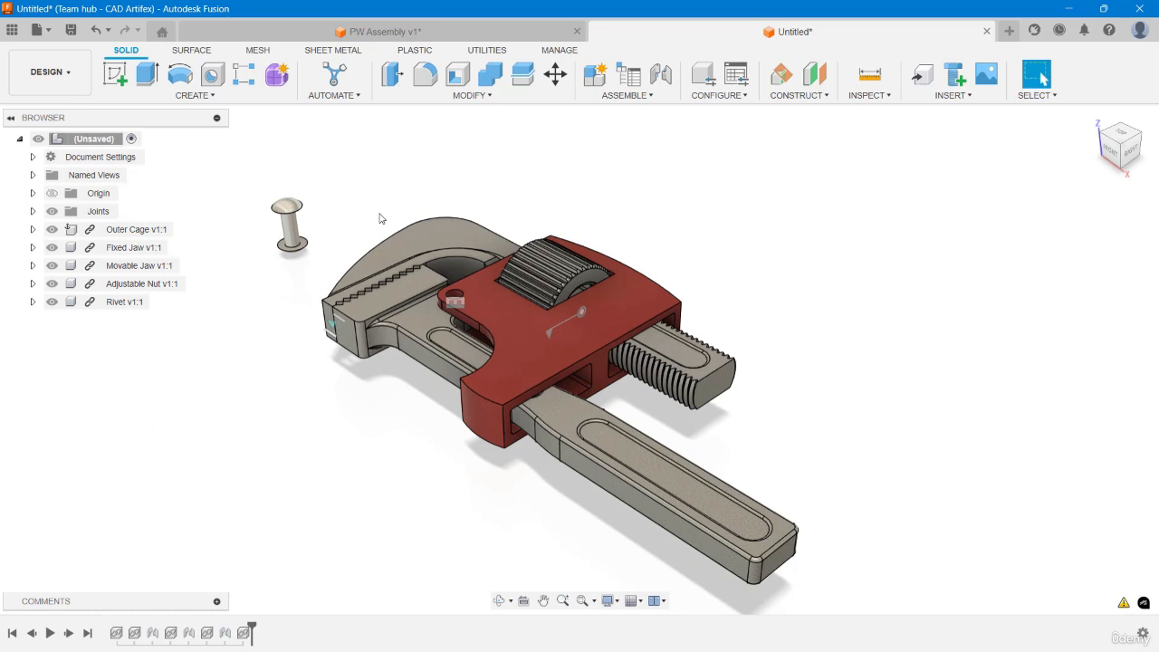
Start a joint with its first snap at the center of the shank circle beneath the Rivet's upper head
{"action": "middle_click_drag", "start_coordinate": [380, 218], "coordinate": [582, 229], "text": "shift"}
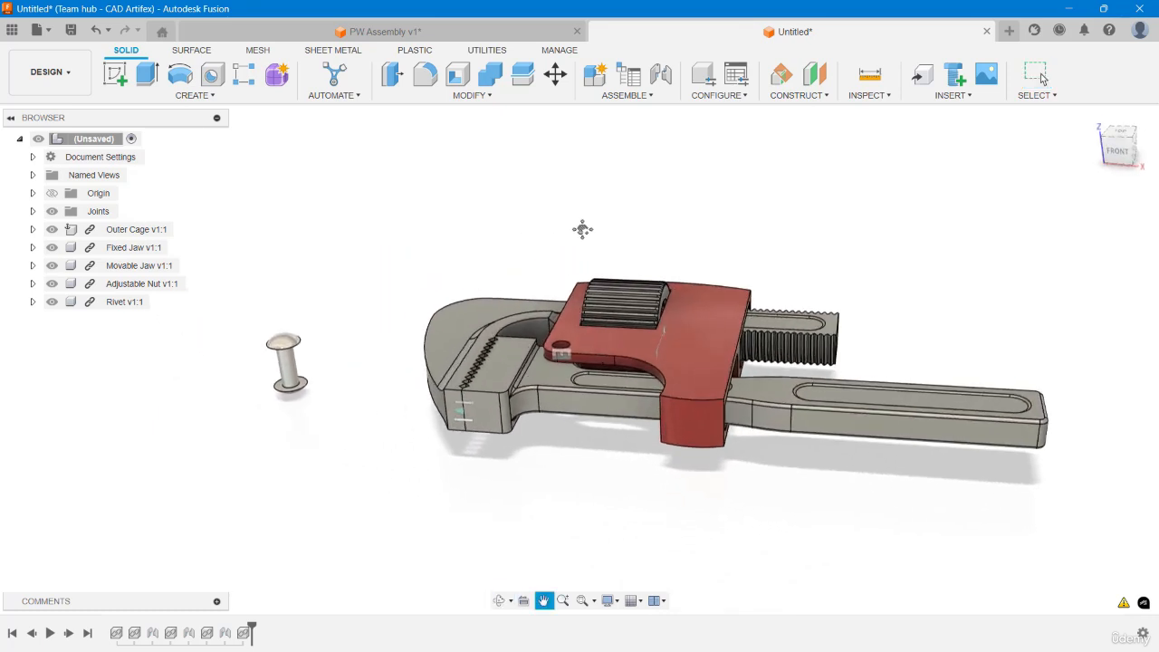
{"action": "key", "text": "Escape"}
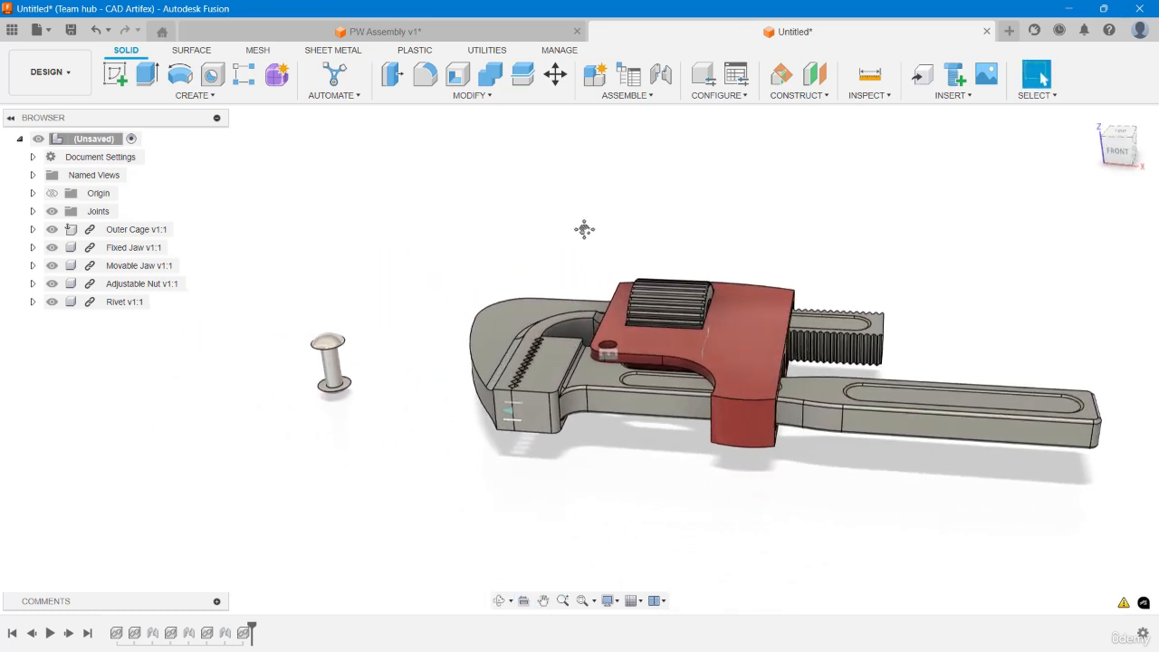
{"action": "left_click", "coordinate": [662, 80]}
{"action": "middle_click_drag", "start_coordinate": [352, 355], "coordinate": [347, 407], "text": "shift"}
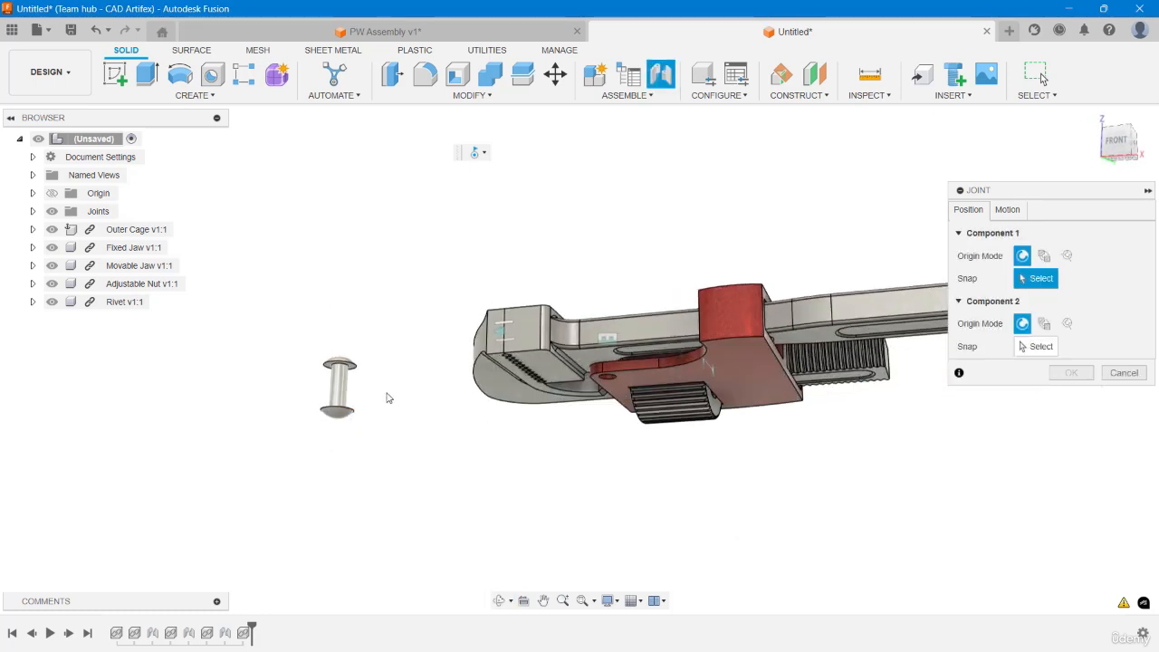
{"action": "scroll", "coordinate": [380, 389], "scroll_direction": "up", "scroll_amount": 4}
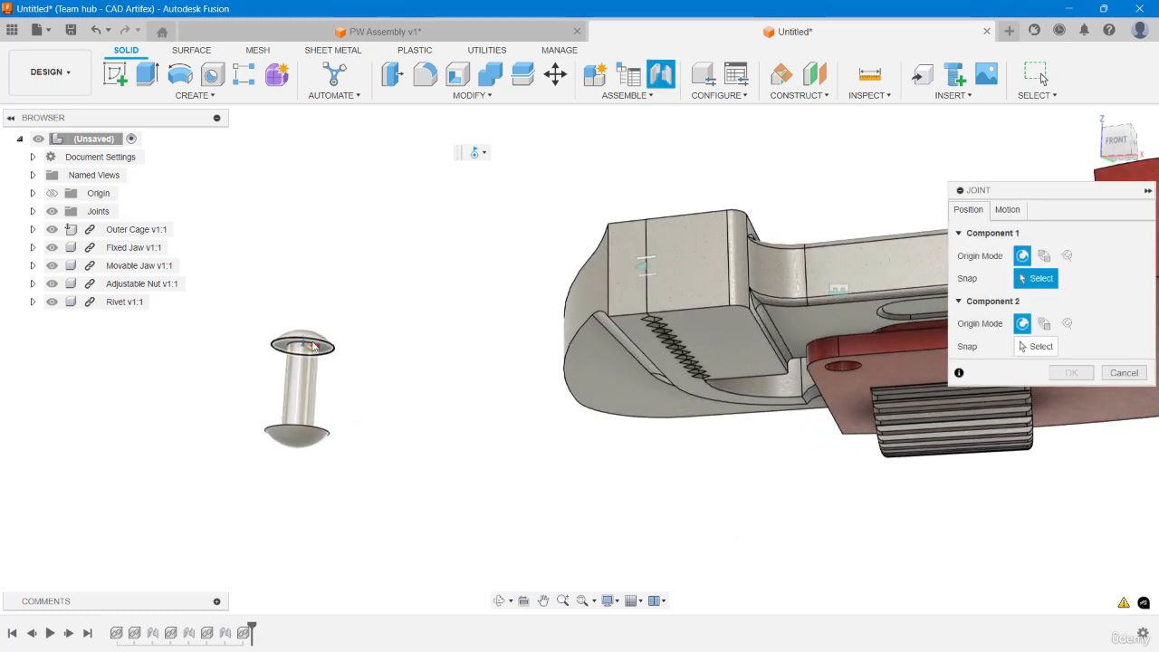
{"action": "scroll", "coordinate": [313, 346], "scroll_direction": "up", "scroll_amount": 2}
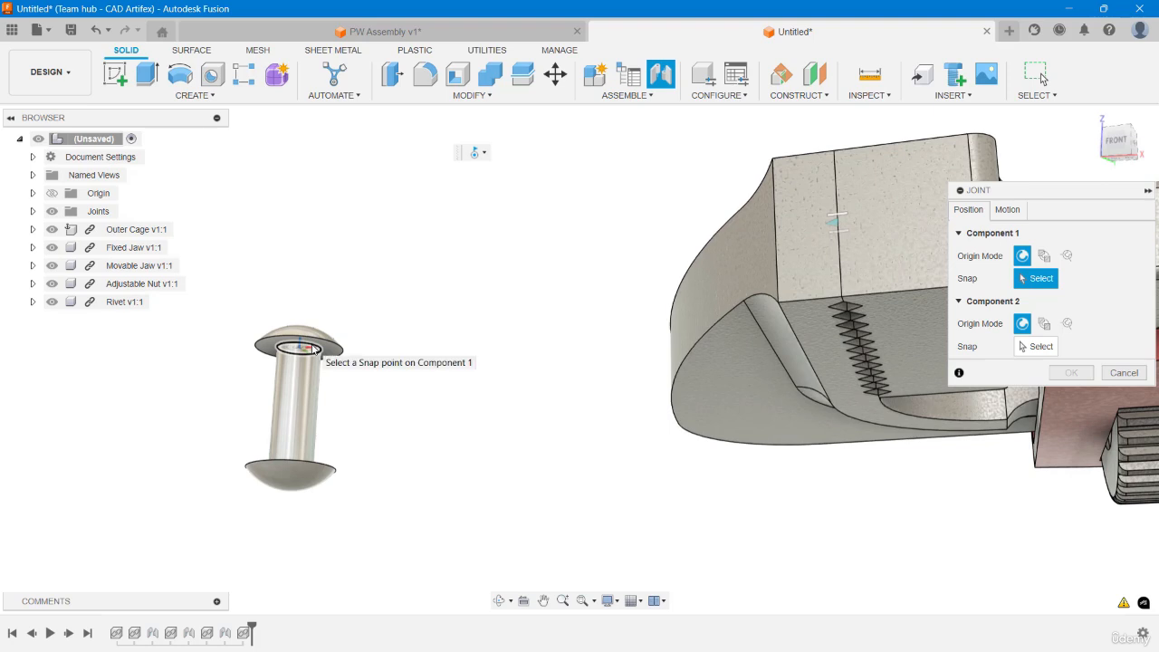
{"action": "left_click", "coordinate": [312, 348]}
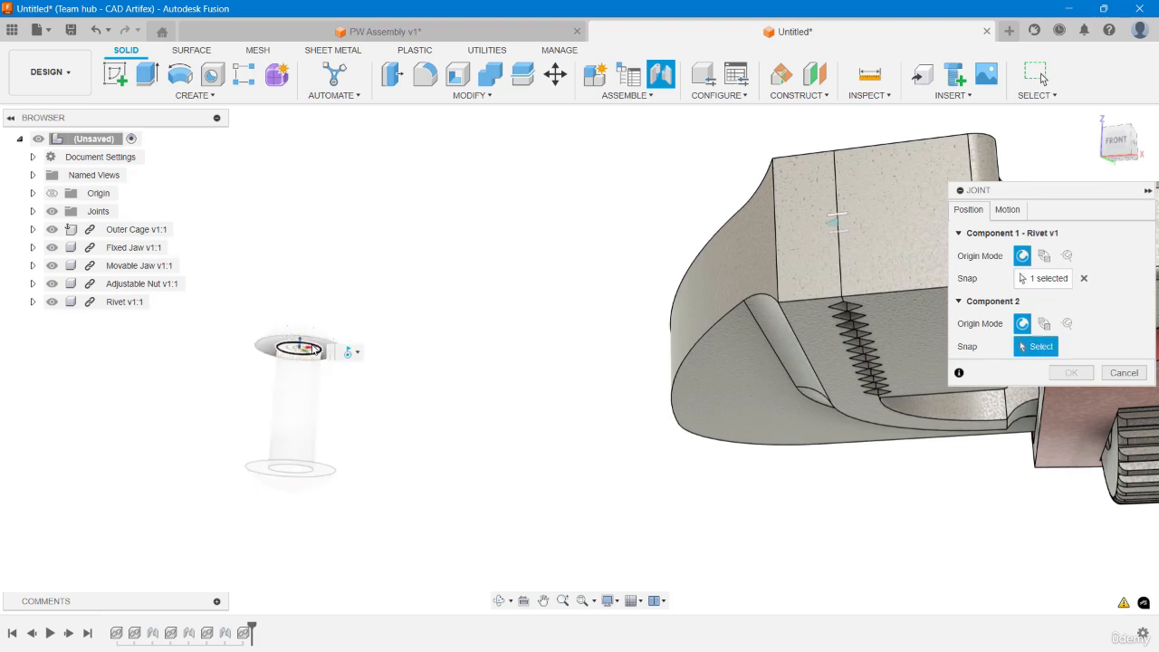
Snap the Rivet joint's second origin to the center of the hole on the Outer Cage's top face
{"action": "scroll", "coordinate": [503, 404], "scroll_direction": "down", "scroll_amount": 5}
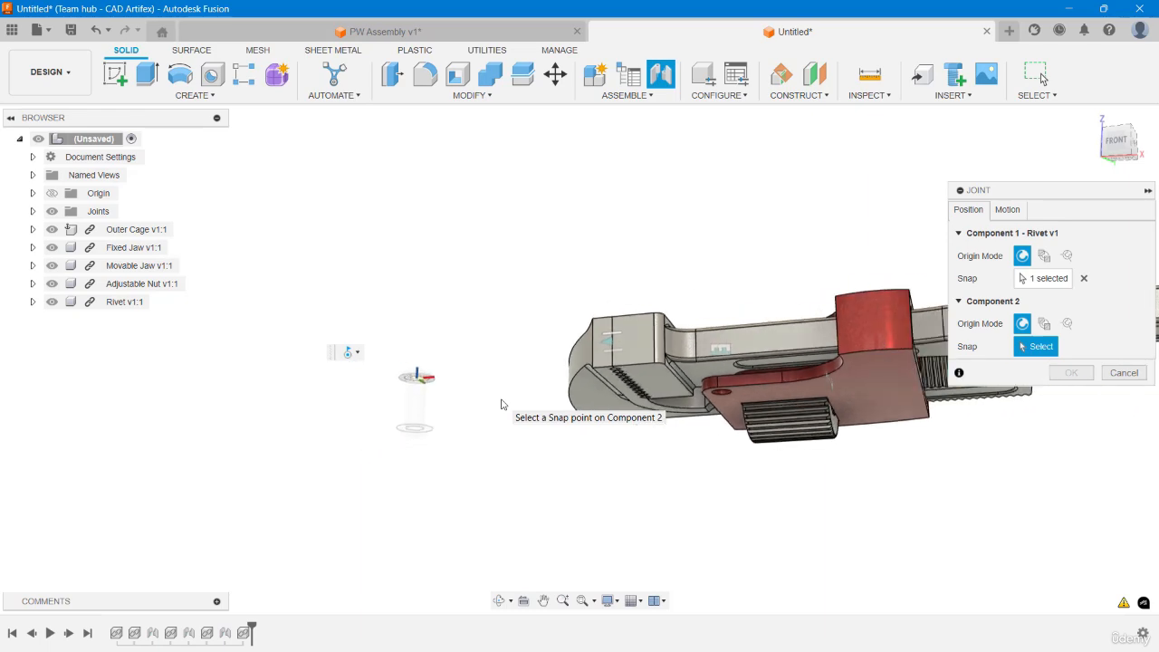
{"action": "middle_click_drag", "start_coordinate": [503, 405], "coordinate": [437, 389]}
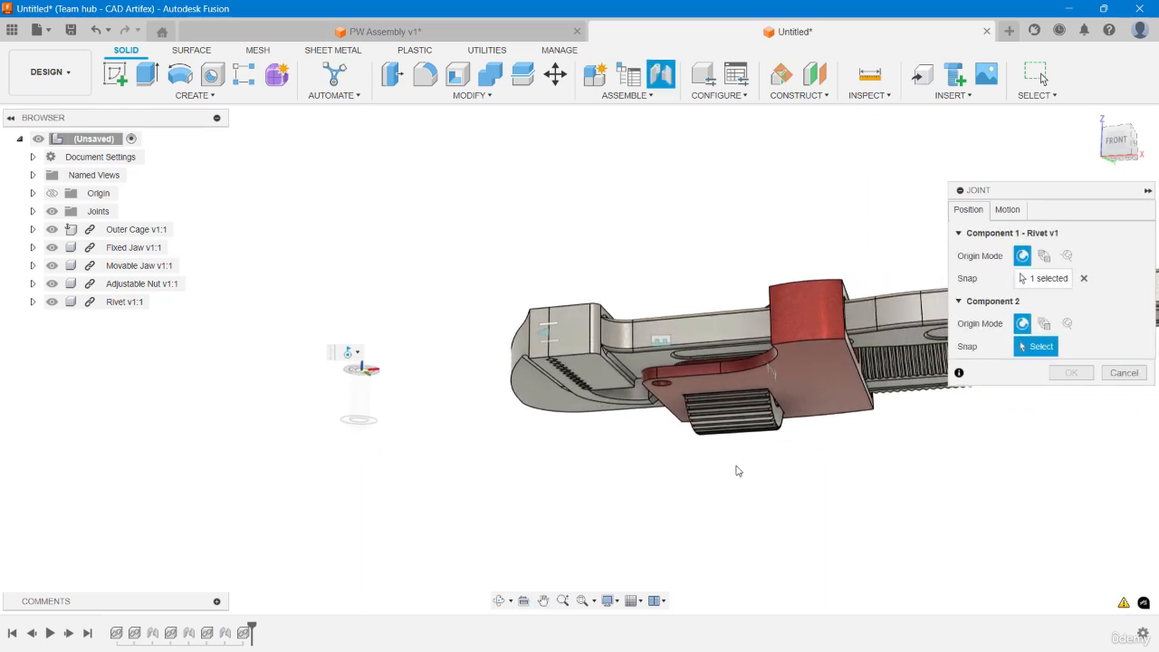
{"action": "middle_click_drag", "start_coordinate": [734, 468], "coordinate": [715, 528], "text": "shift"}
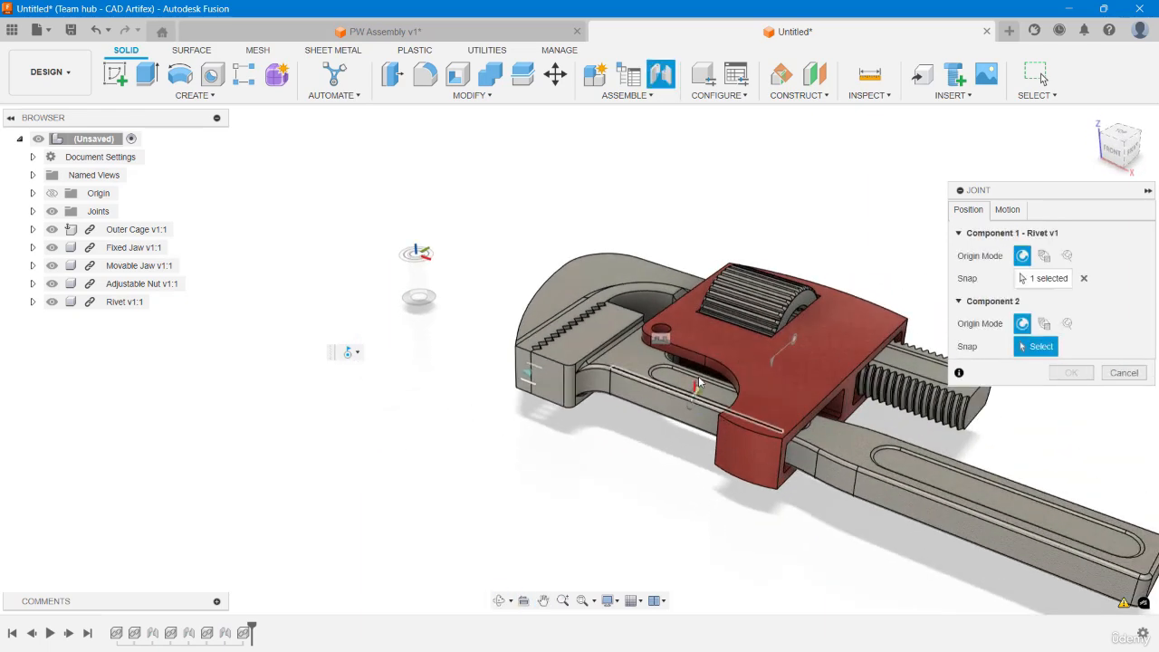
{"action": "scroll", "coordinate": [691, 349], "scroll_direction": "up", "scroll_amount": 3}
{"action": "scroll", "coordinate": [679, 334], "scroll_direction": "up", "scroll_amount": 5}
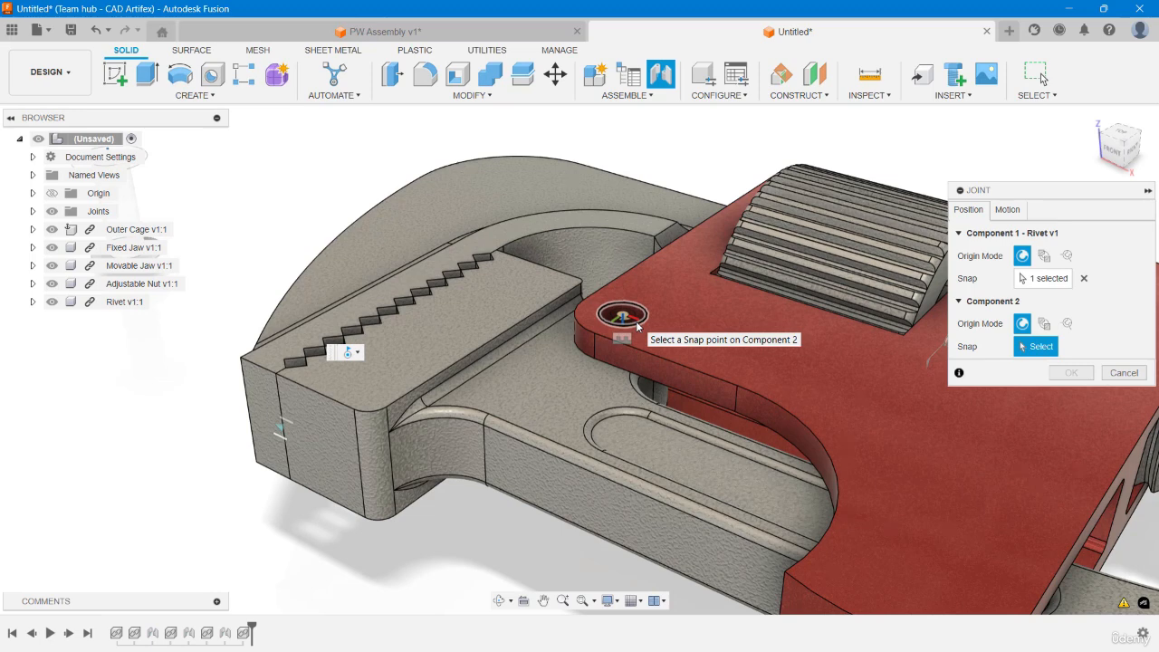
{"action": "left_click", "coordinate": [637, 326]}
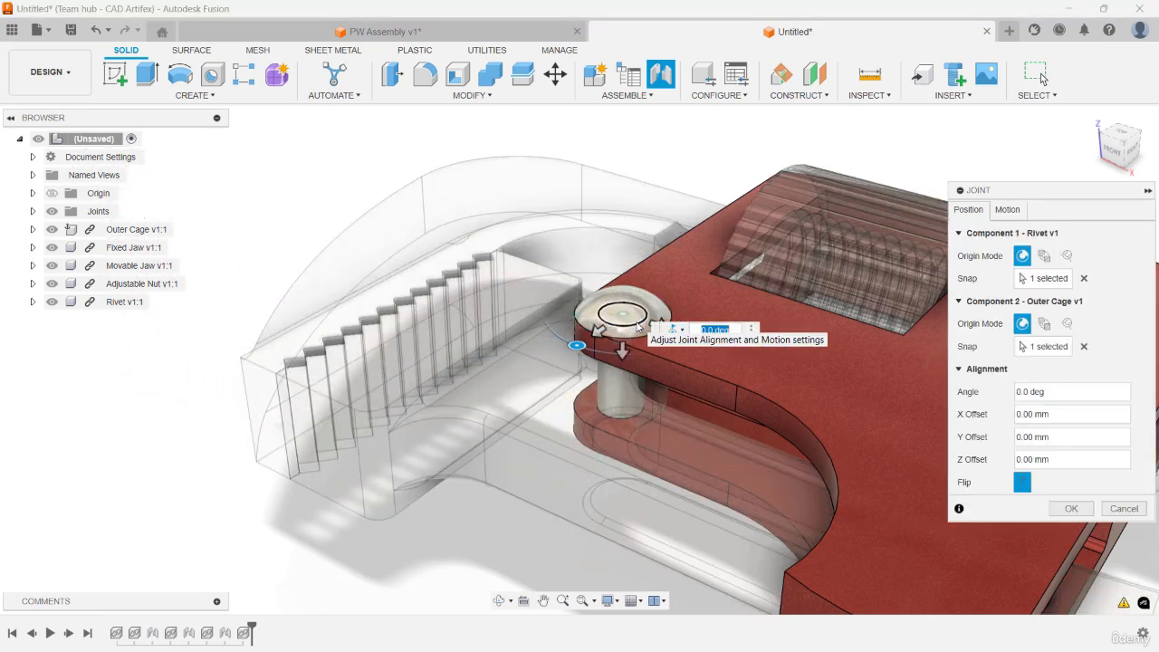
Set the Rivet joint's motion type to Rigid and create the joint with the Outer Cage
{"action": "left_click", "coordinate": [1001, 220]}
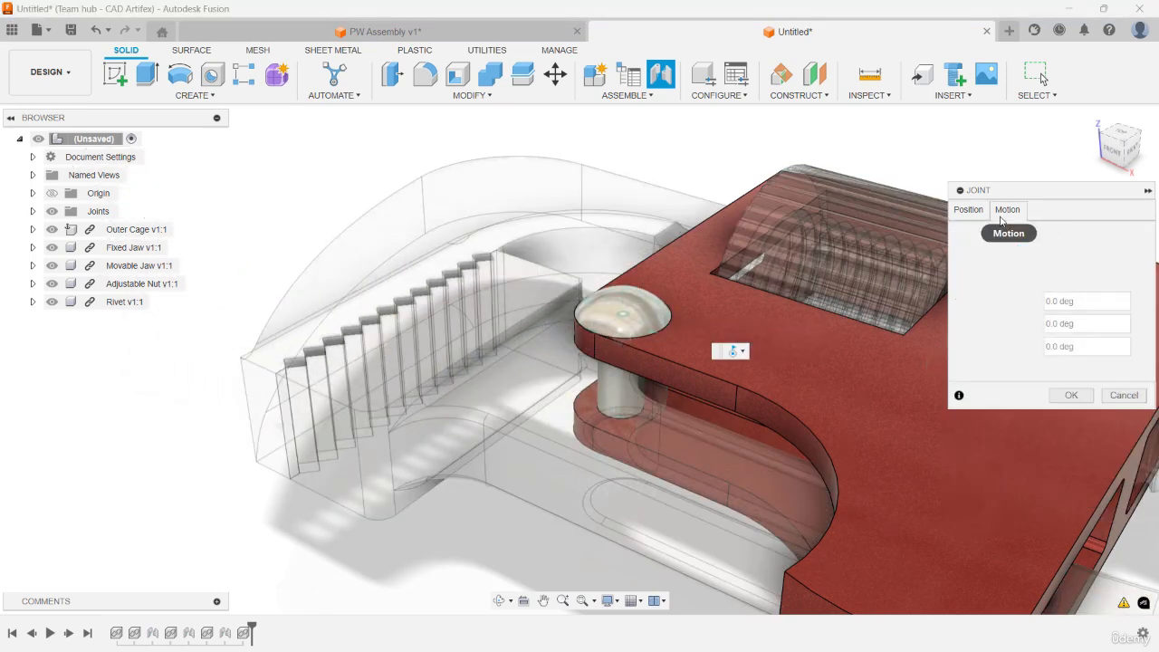
{"action": "left_click", "coordinate": [1057, 235]}
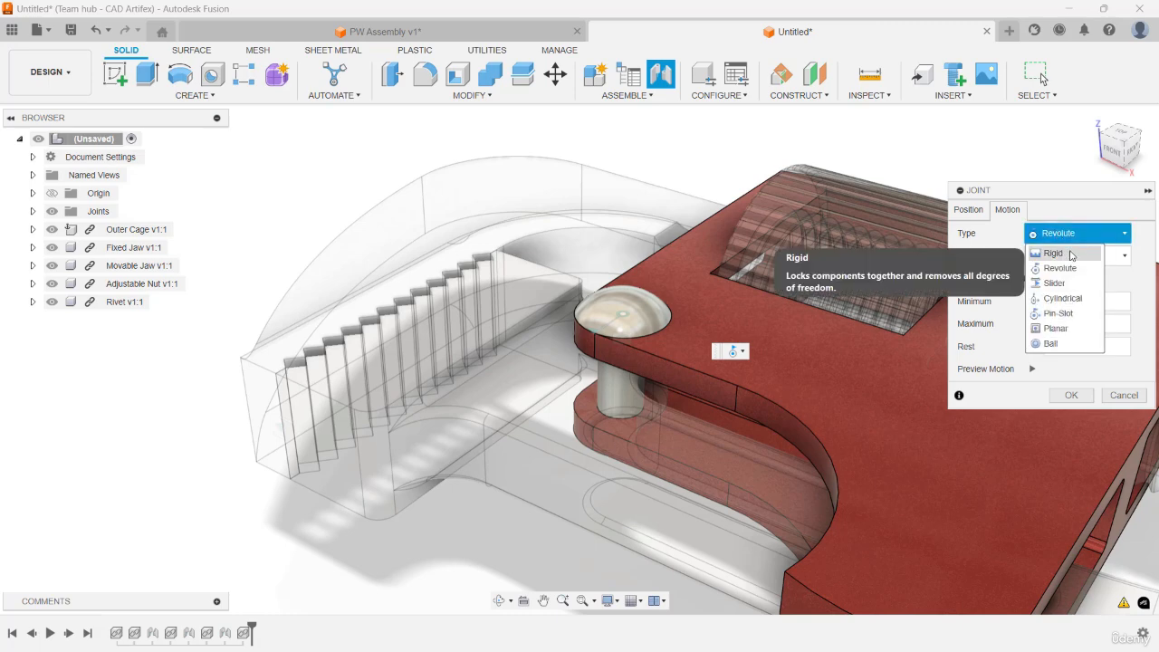
{"action": "left_click", "coordinate": [1053, 253]}
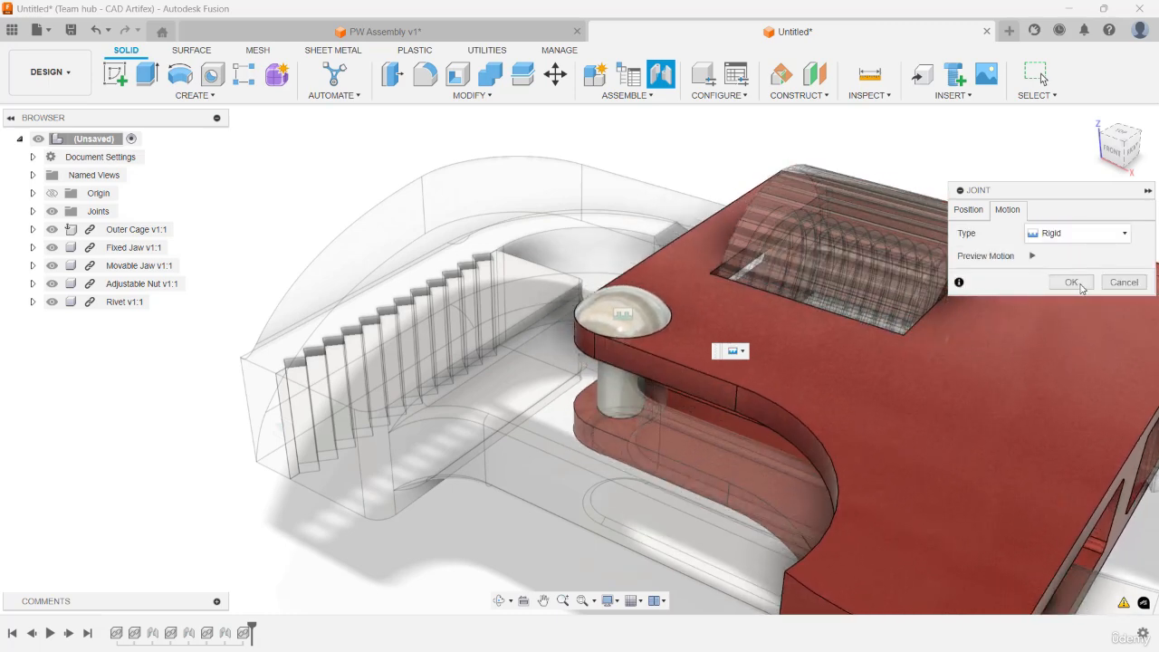
{"action": "left_click", "coordinate": [1072, 283]}
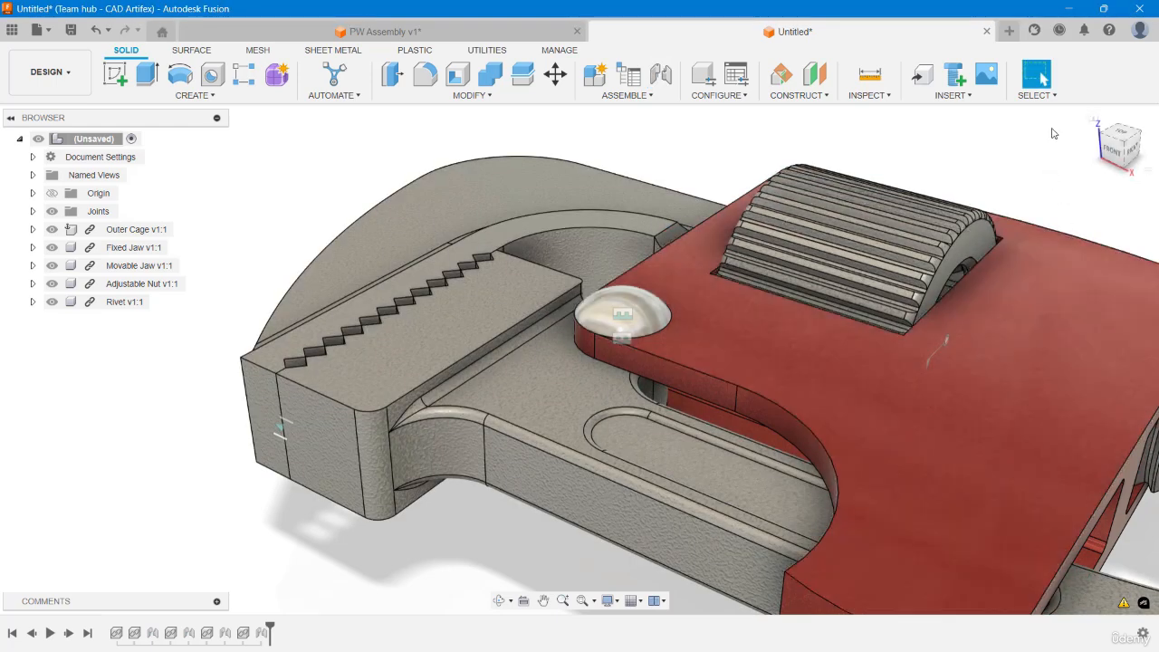
Animate the joint relationships of the slider joint between the Movable Jaw and Fixed Jaw, and stop the animation
{"action": "left_click", "coordinate": [1093, 119]}
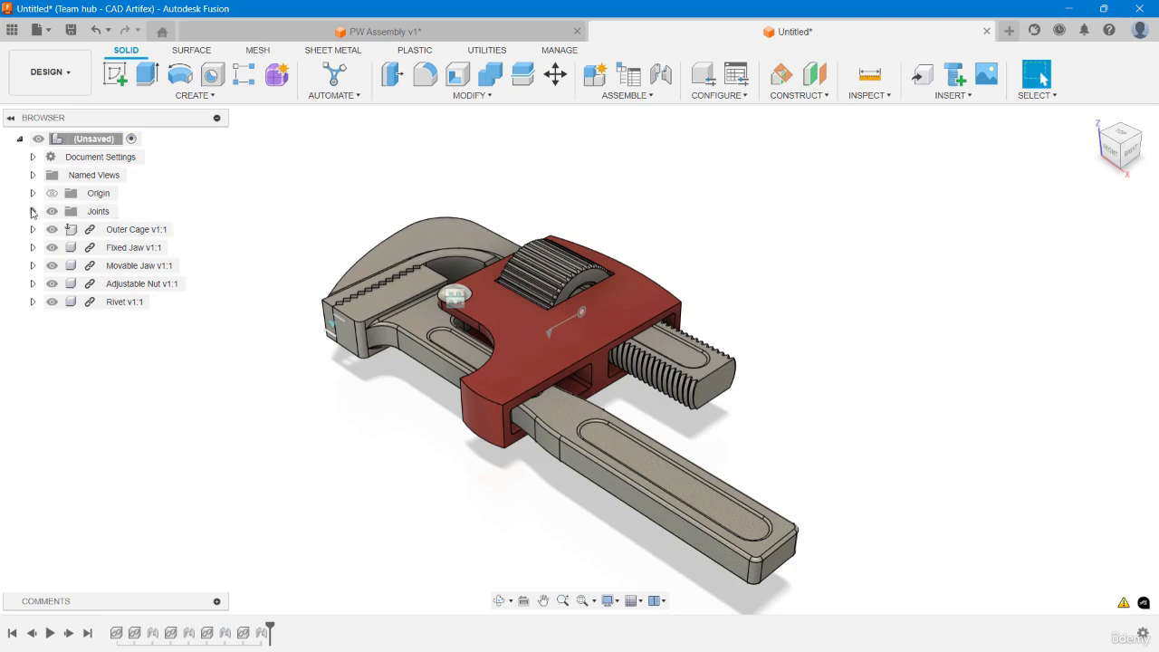
{"action": "left_click", "coordinate": [33, 211]}
{"action": "right_click", "coordinate": [115, 247]}
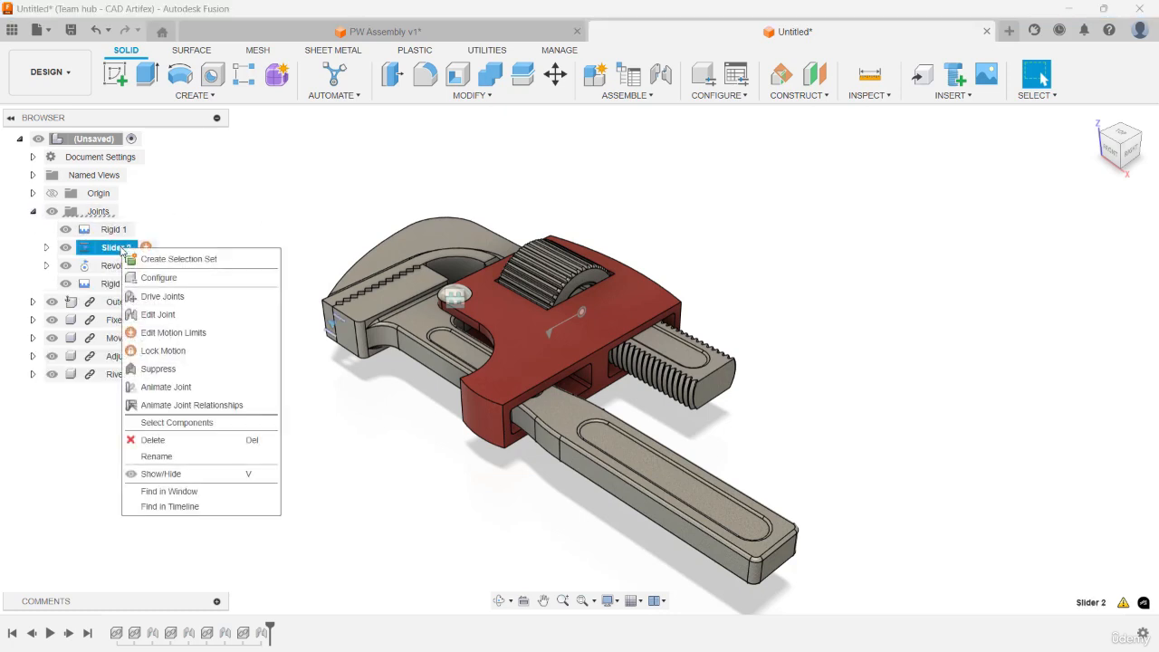
{"action": "left_click", "coordinate": [266, 406]}
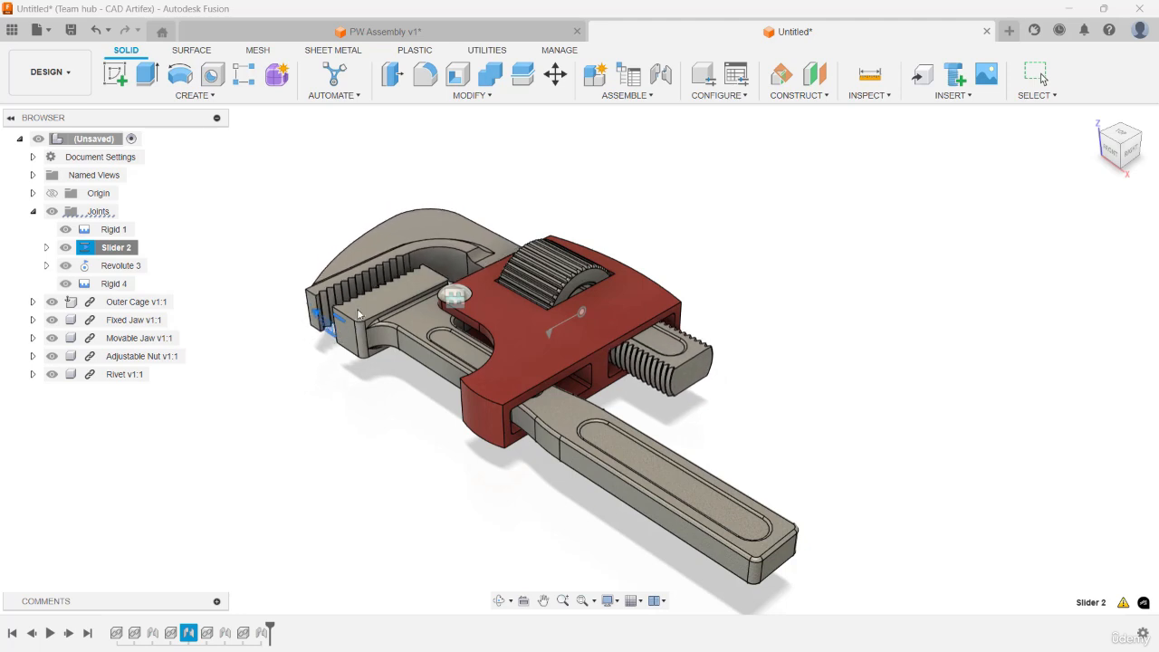
{"action": "left_click", "coordinate": [1040, 73]}
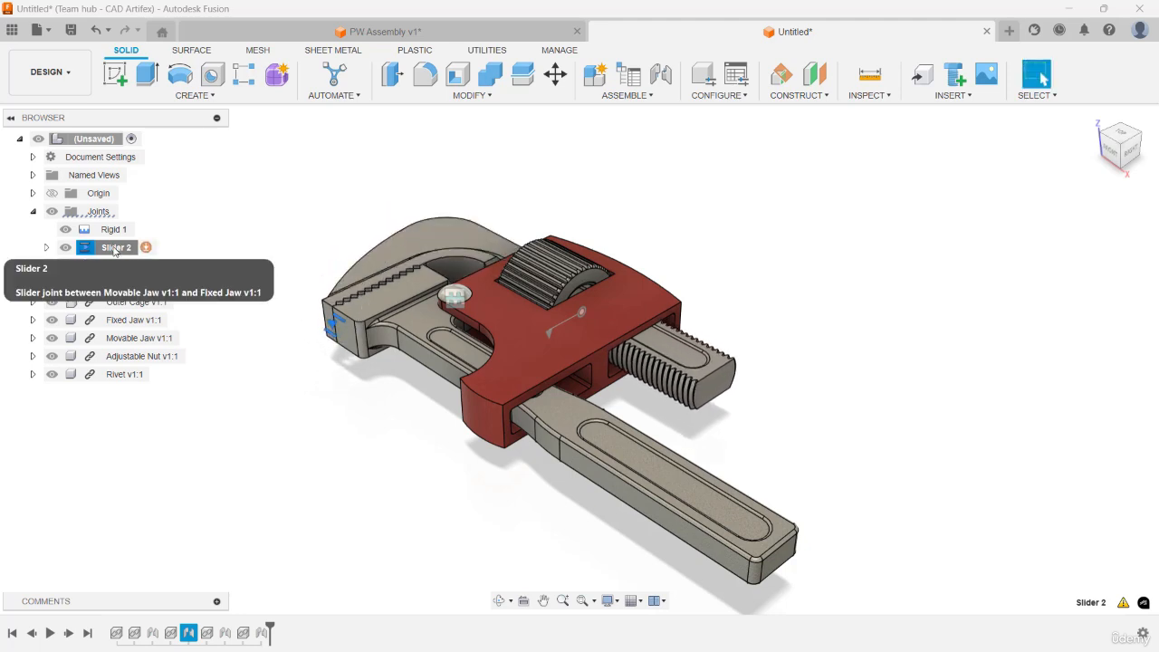
Create a motion link between the Slider 2 and Revolute 3 joints at 10 mm per 360 degrees, stopping its animation before confirming
{"action": "left_click", "coordinate": [618, 95]}
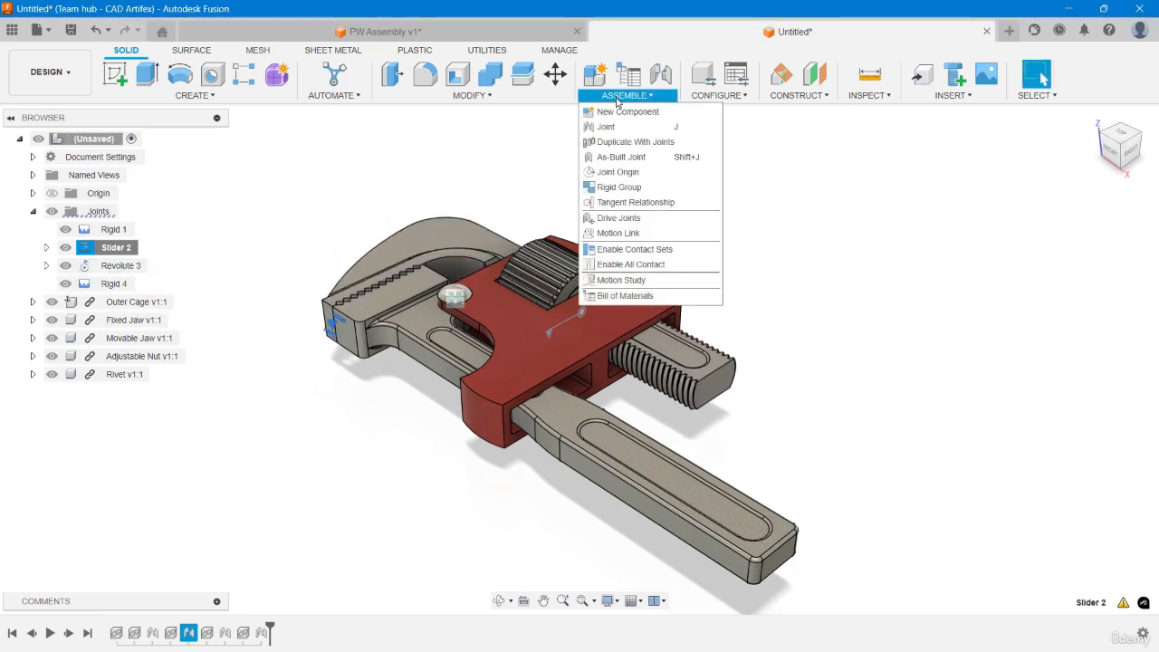
{"action": "left_click", "coordinate": [651, 237]}
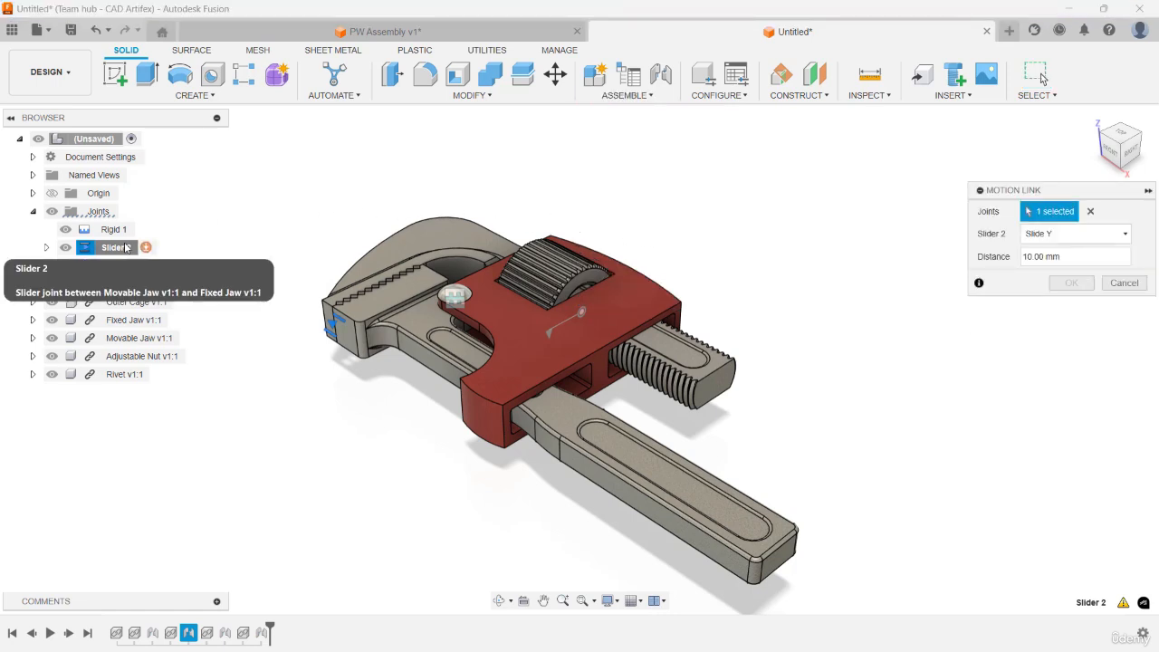
{"action": "left_click", "coordinate": [127, 265]}
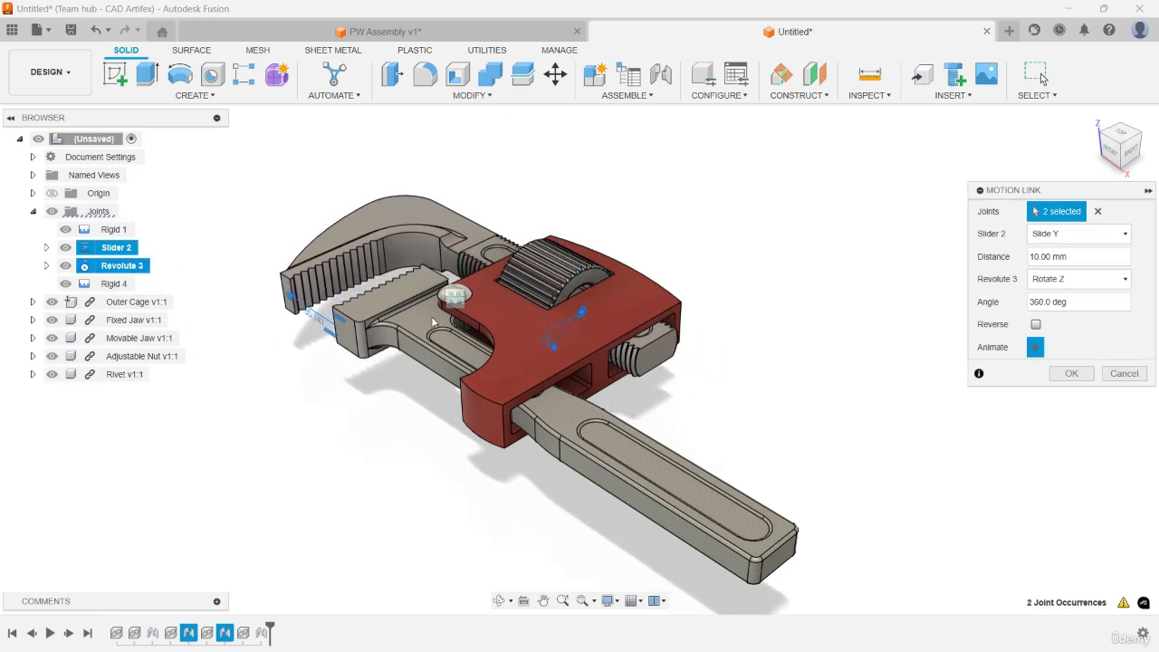
{"action": "middle_click_drag", "start_coordinate": [588, 363], "coordinate": [636, 441], "text": "shift"}
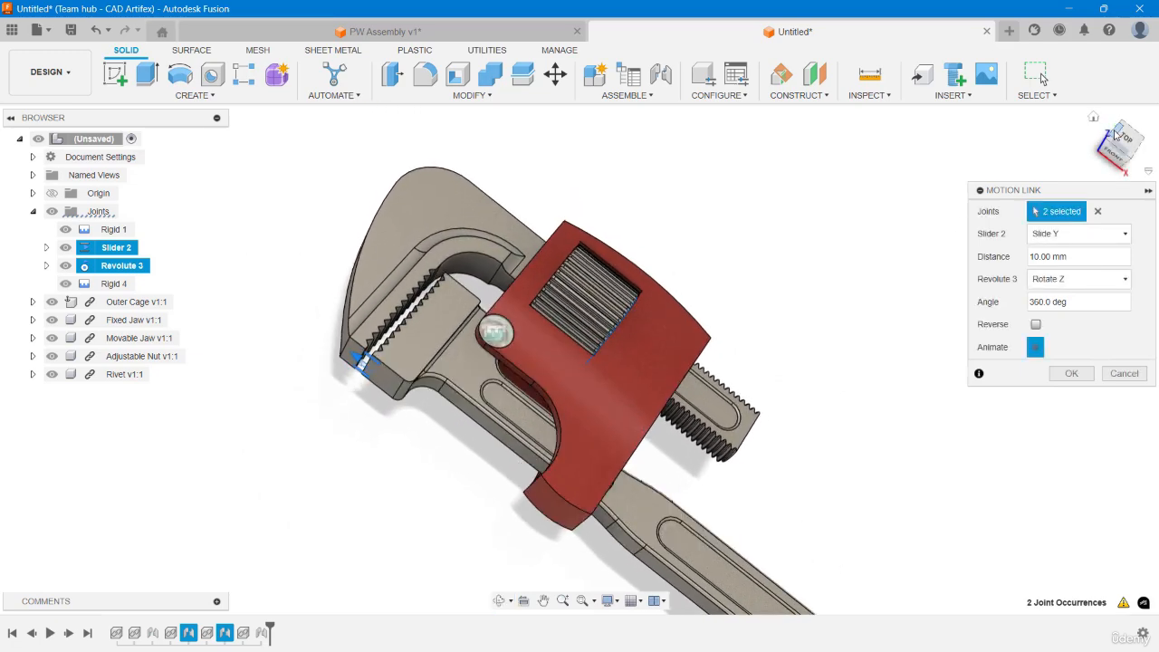
{"action": "left_click", "coordinate": [1095, 118]}
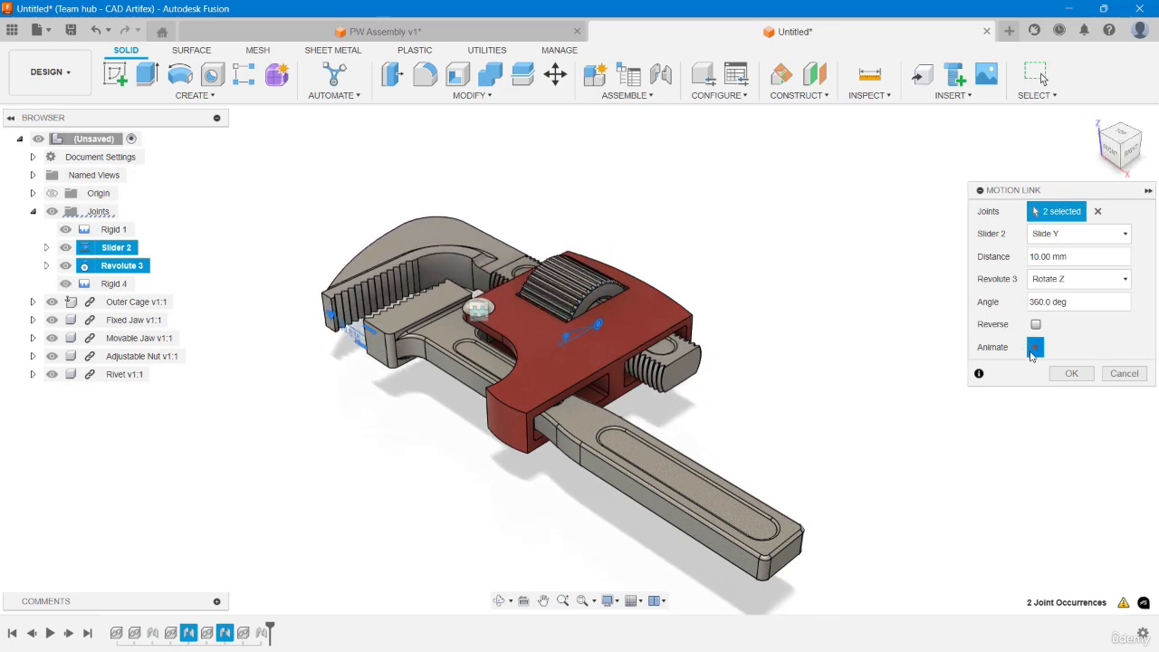
{"action": "left_click", "coordinate": [1033, 350]}
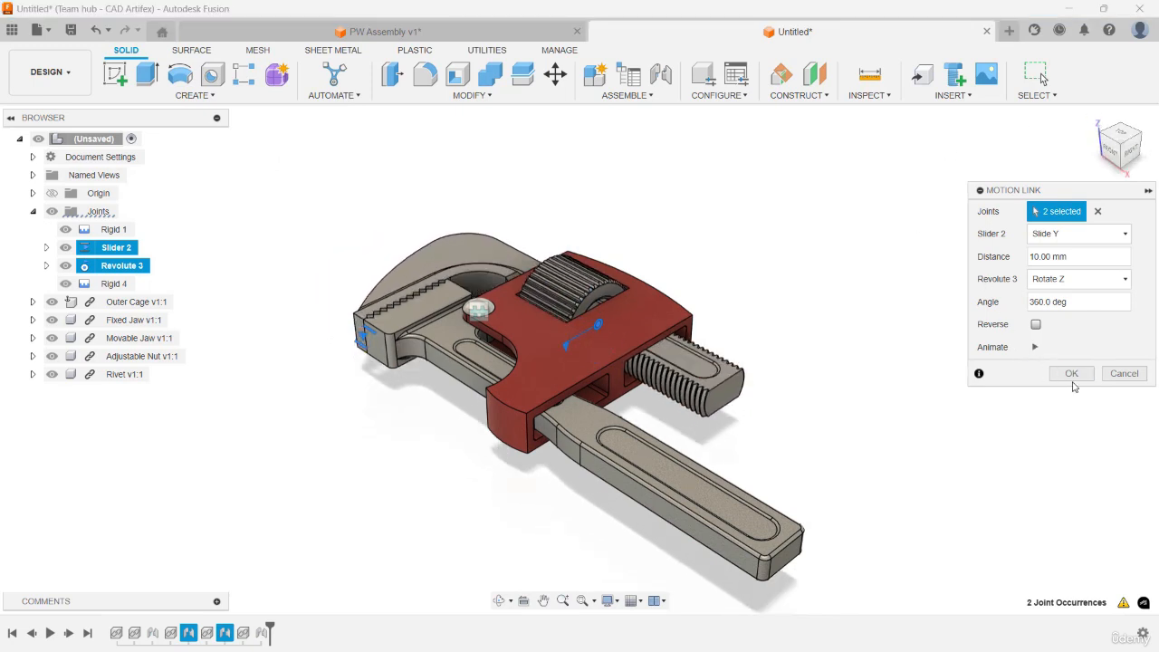
{"action": "left_click", "coordinate": [1071, 374]}
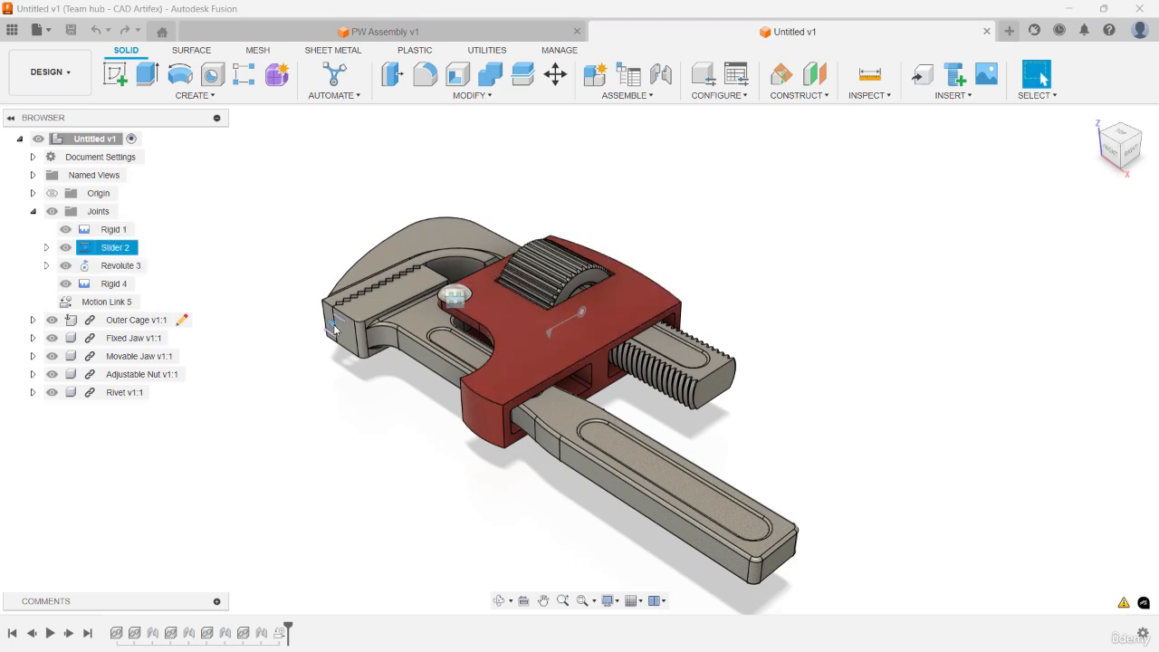
Turn off the object visibility of joints to hide all joint symbols on the pipe wrench assembly
{"action": "left_click", "coordinate": [614, 602]}
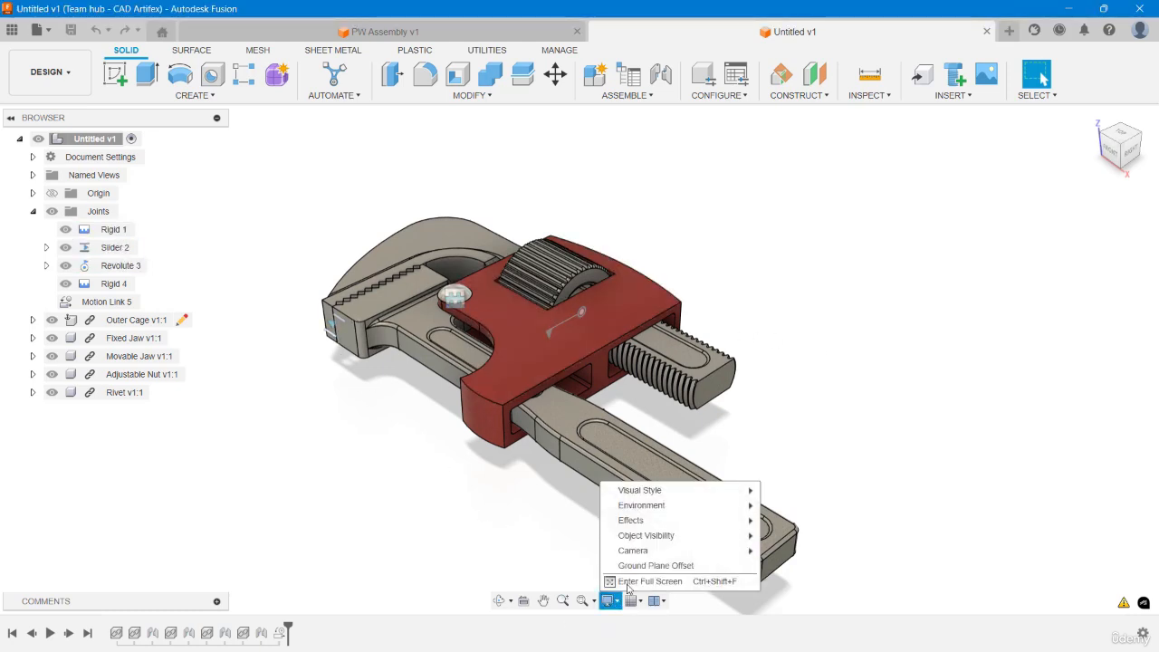
{"action": "mouse_move", "coordinate": [660, 541]}
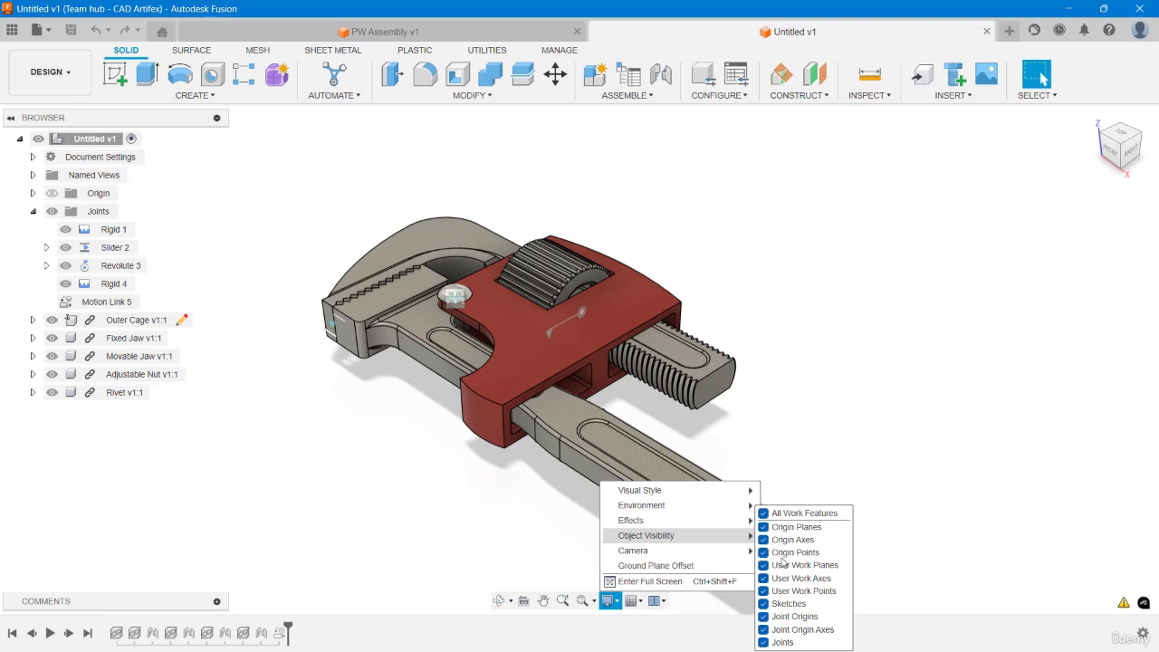
{"action": "left_click", "coordinate": [765, 642]}
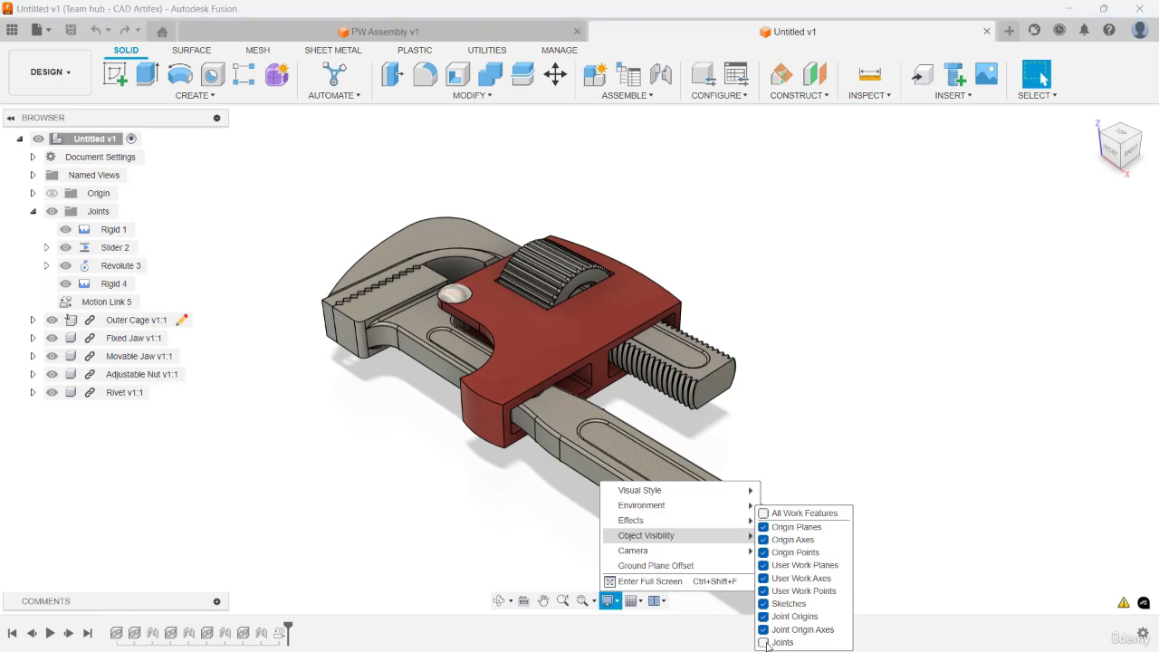
{"action": "left_click", "coordinate": [798, 498]}
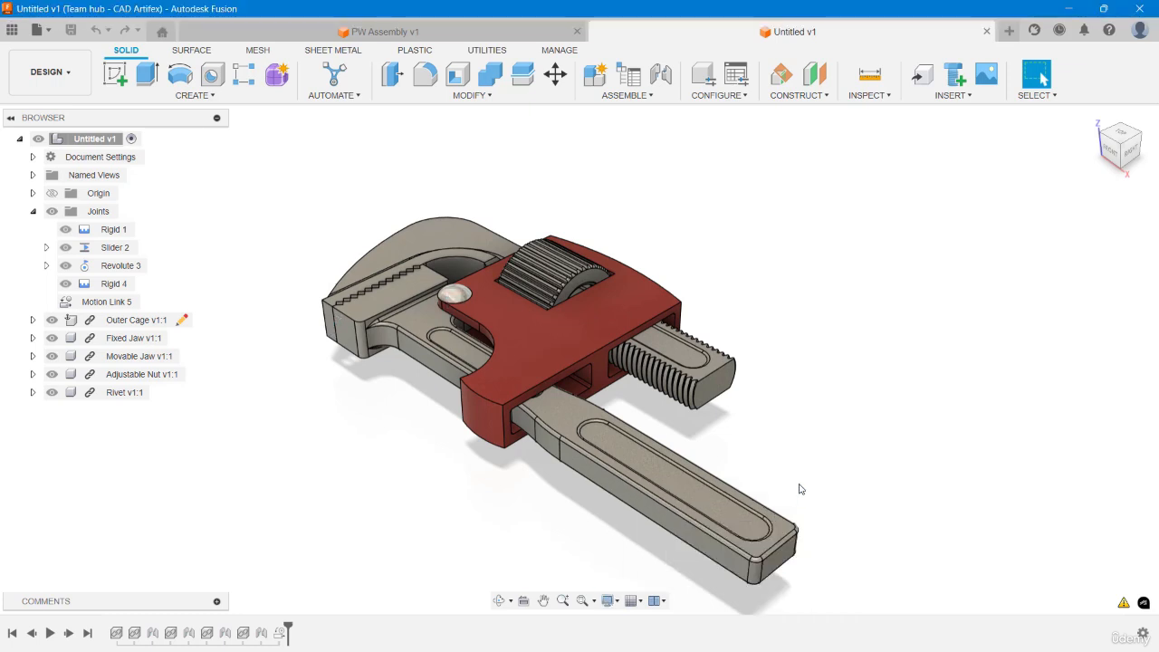
{"action": "middle_click_drag", "start_coordinate": [799, 487], "coordinate": [765, 453], "text": "shift"}
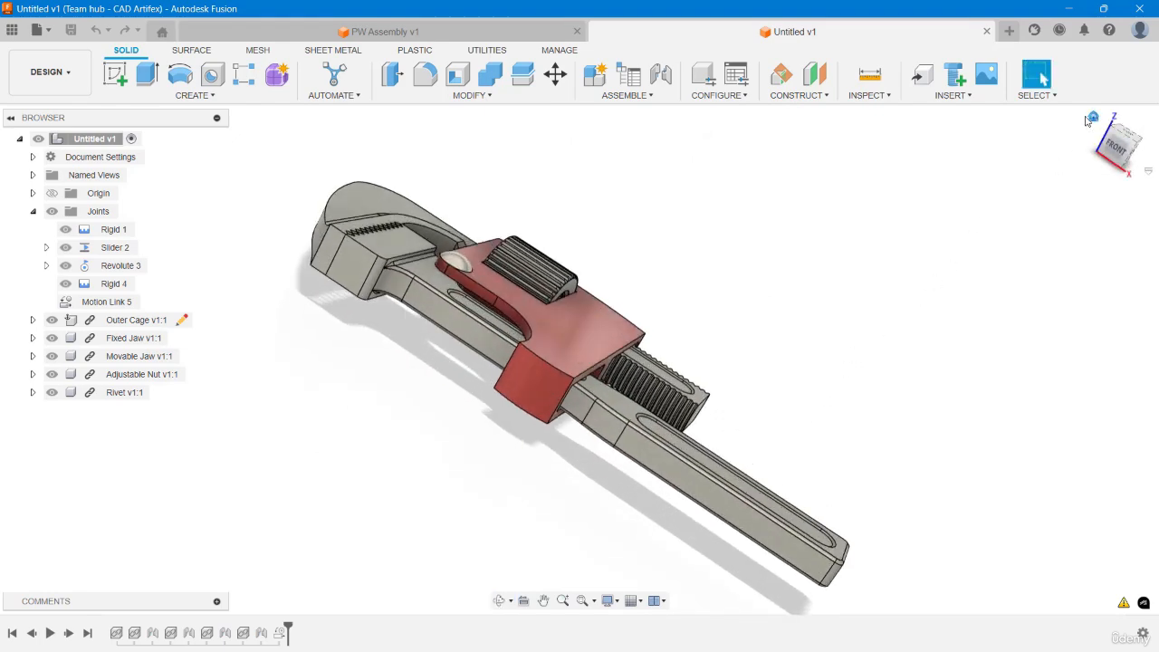
{"action": "left_click", "coordinate": [1089, 118]}
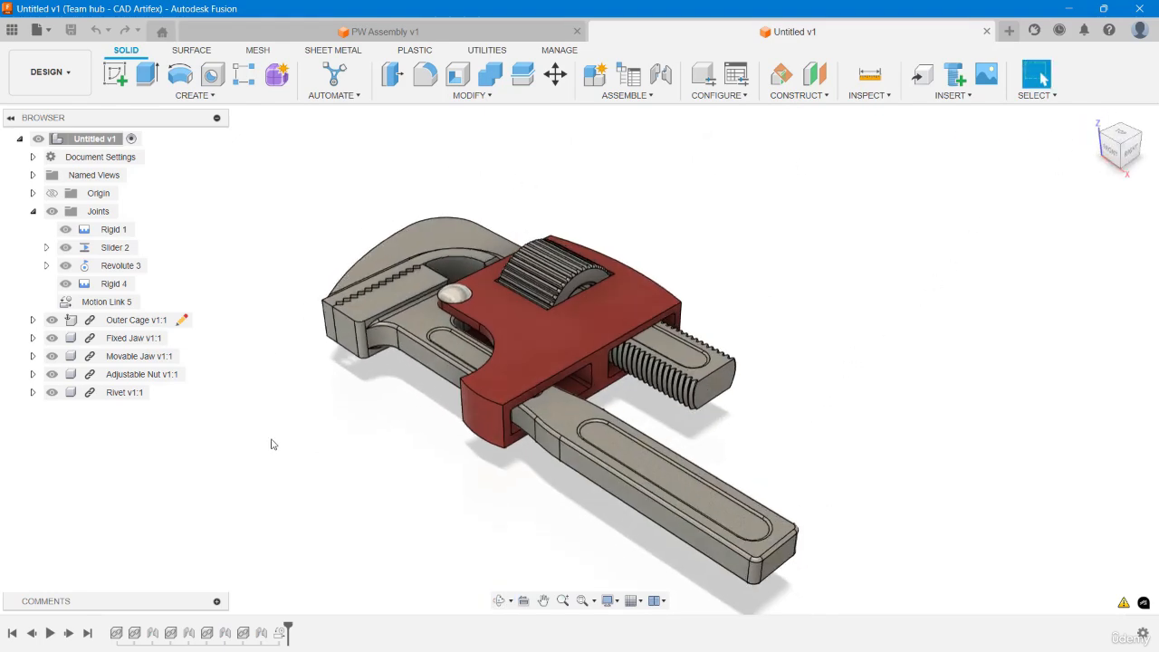